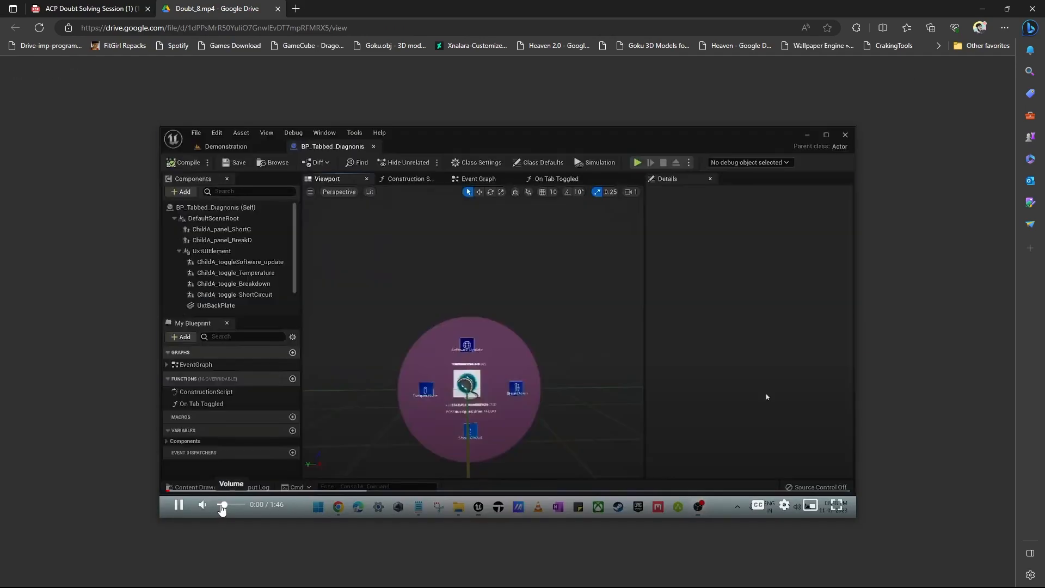
Play the Doubt_8.mp4 recording in full screen on Google Drive.
click(836, 504)
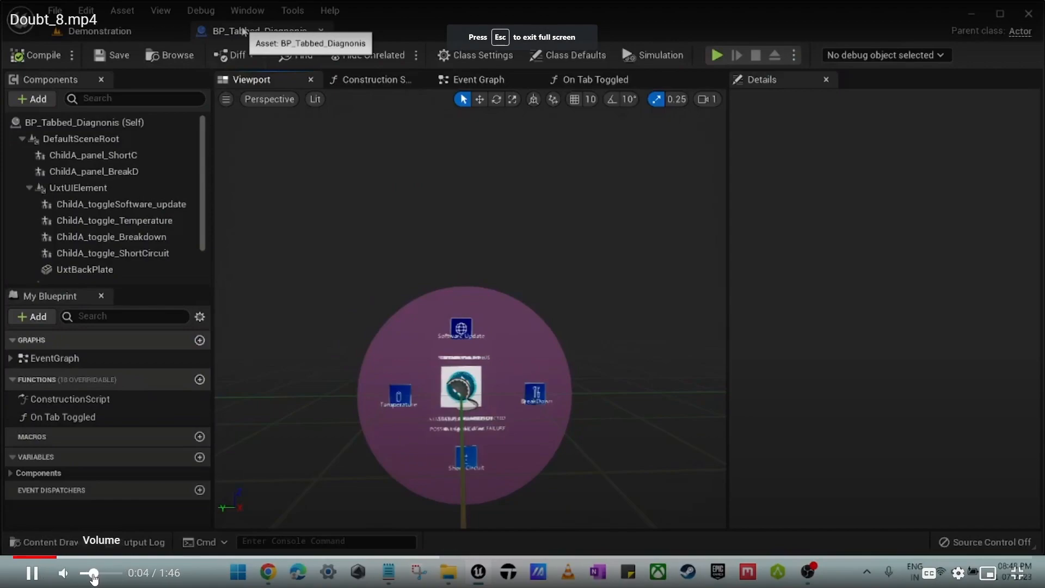
key(space)
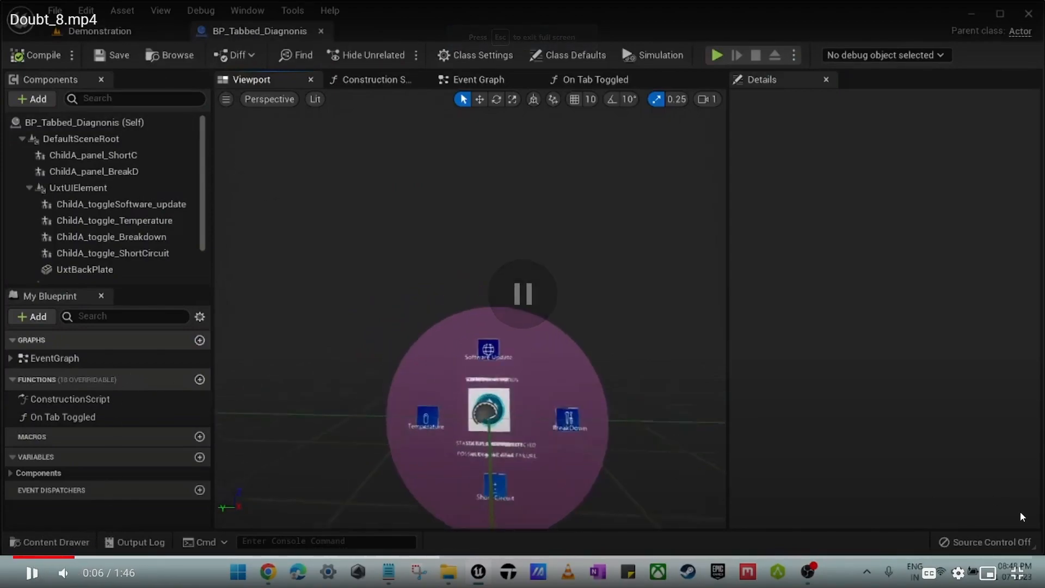
click(1018, 574)
click(550, 395)
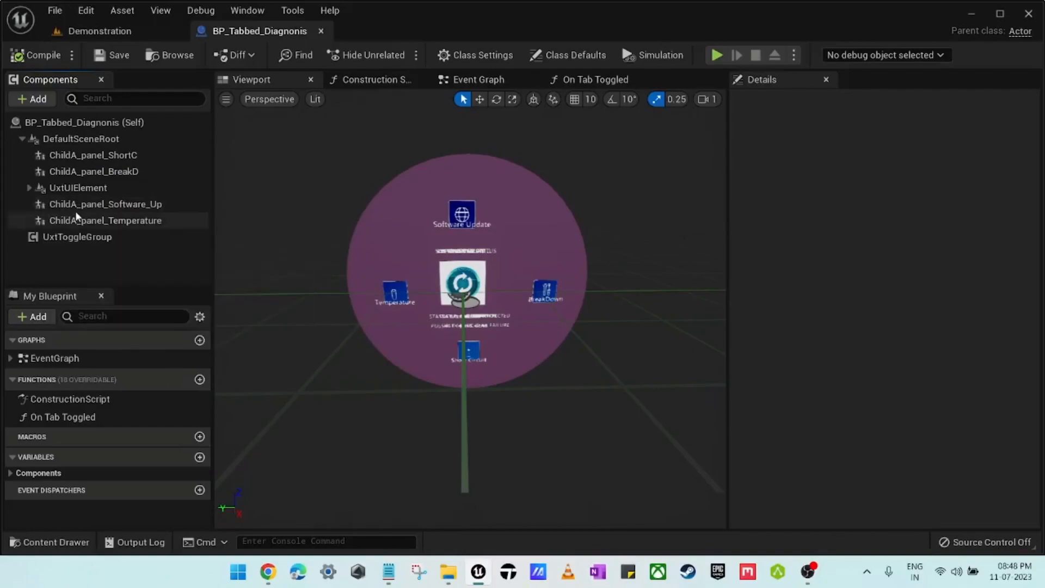
Examine in the recording how the panel child actors and UxtUIElement are ordered in the component hierarchy of BP_Tabbed_Diagnonis.
click(105, 204)
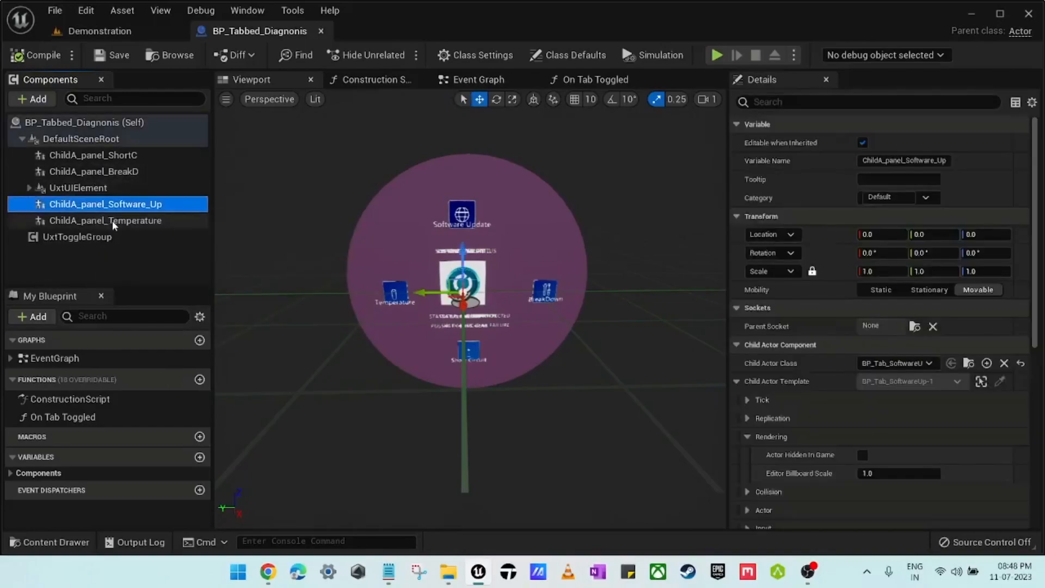
ctrl+click(105, 220)
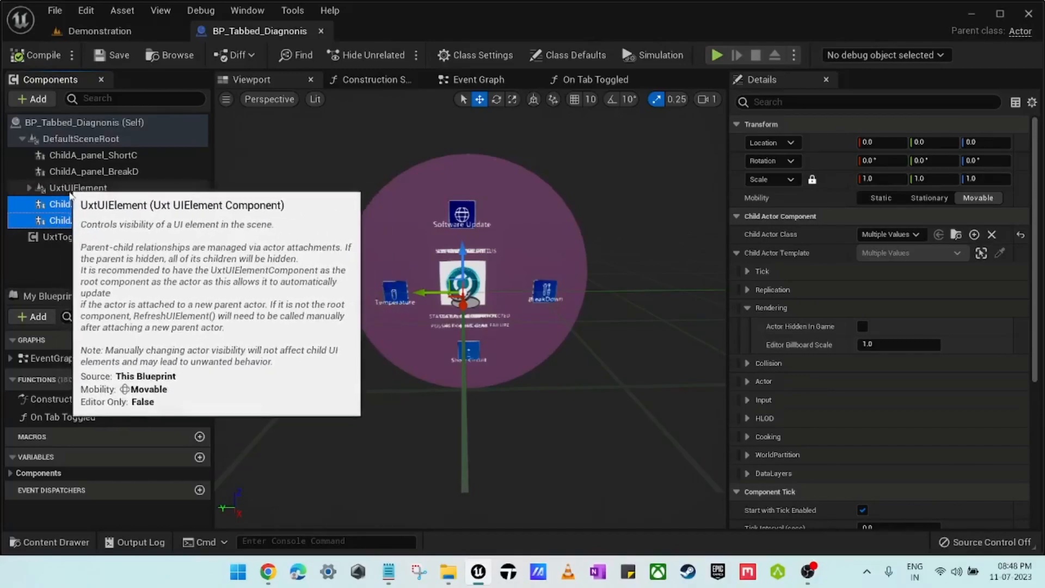
click(29, 188)
click(34, 188)
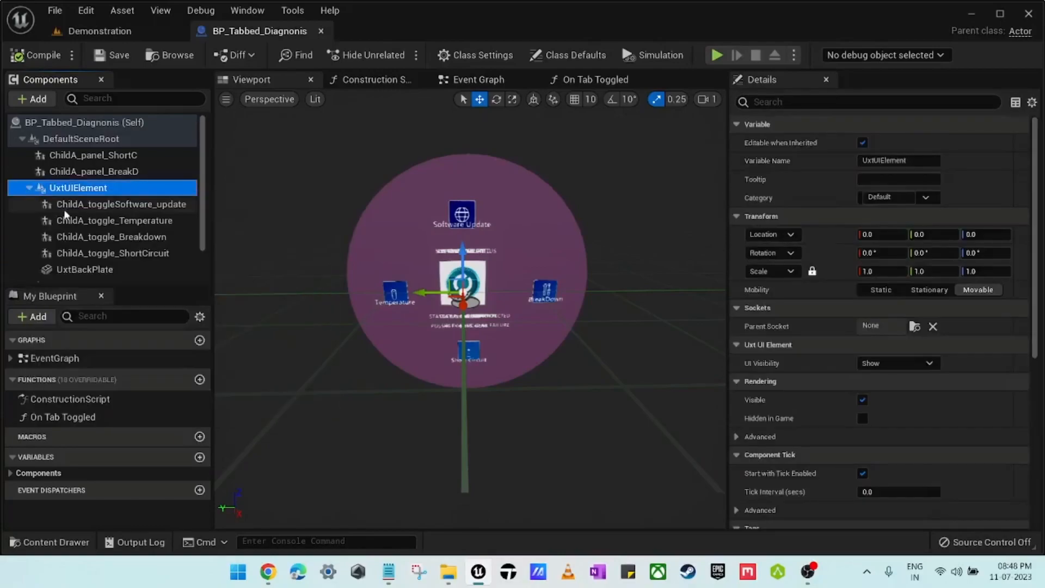
click(29, 187)
click(111, 205)
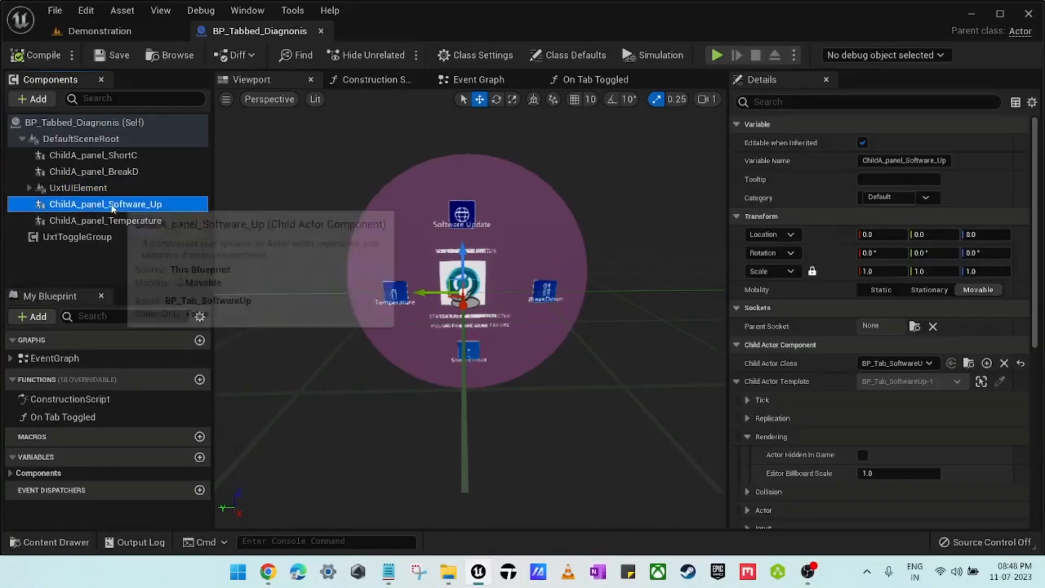
mouse_move(112, 208)
mouse_down()
mouse_move(116, 175)
mouse_move(112, 191)
mouse_up()
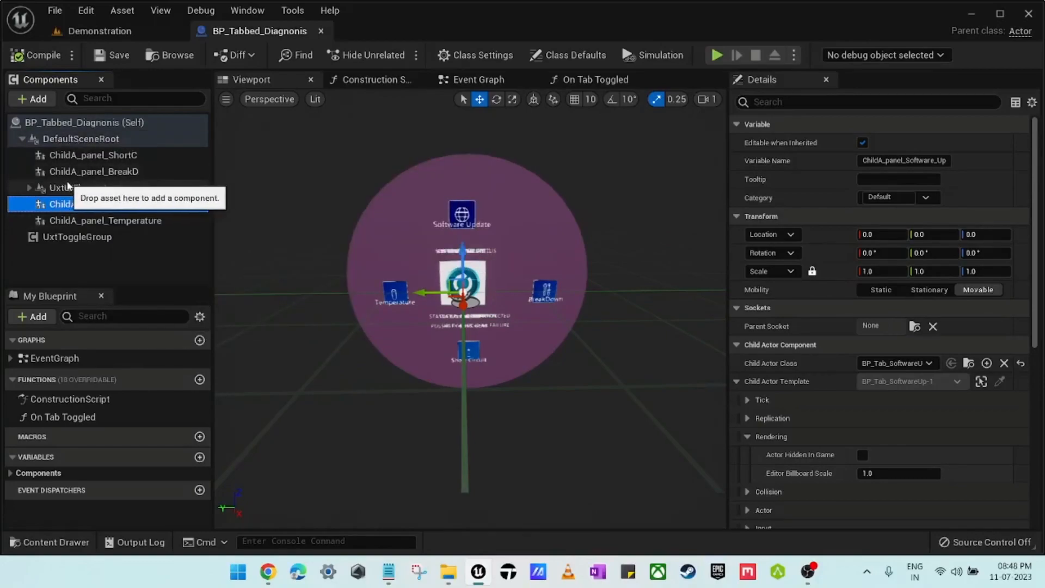
click(77, 156)
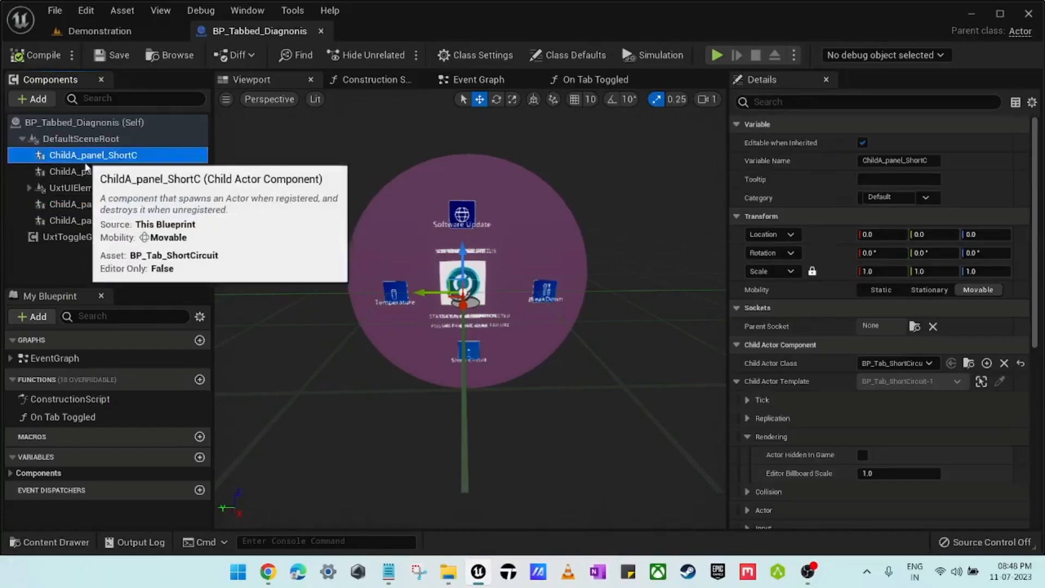
ctrl+click(86, 172)
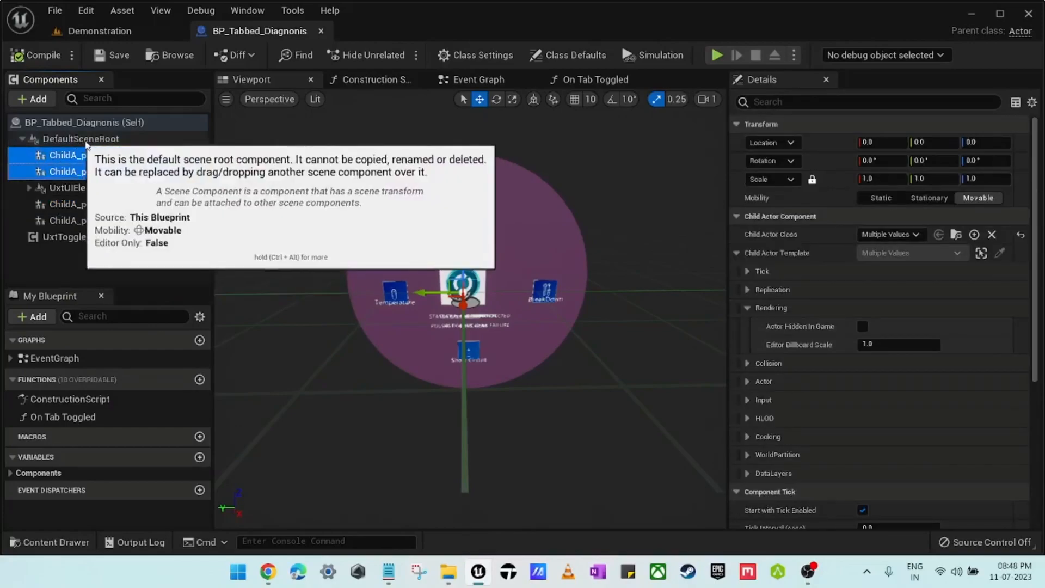
click(103, 204)
ctrl+click(116, 221)
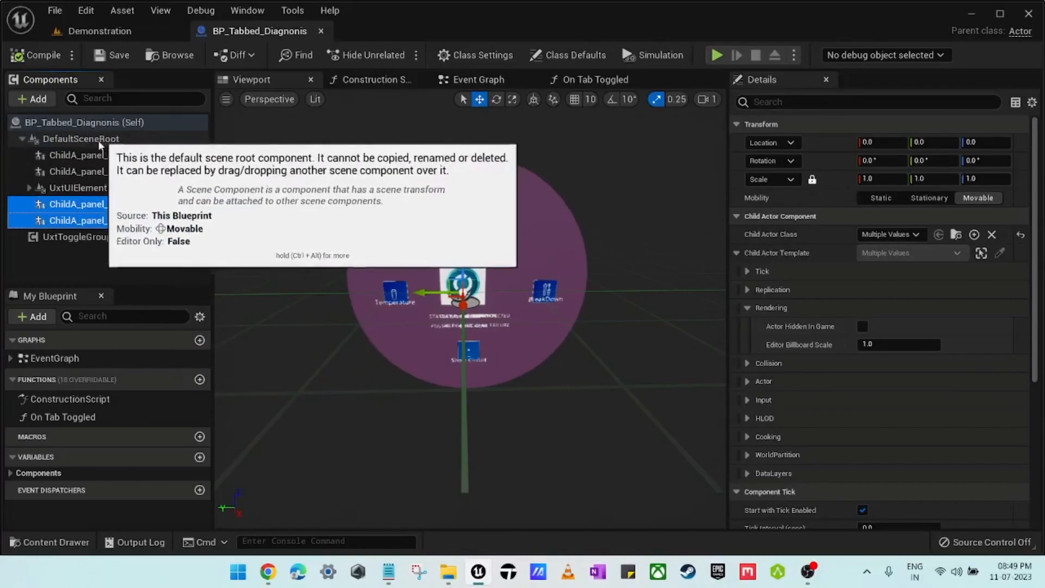
ctrl+click(128, 156)
ctrl+click(128, 170)
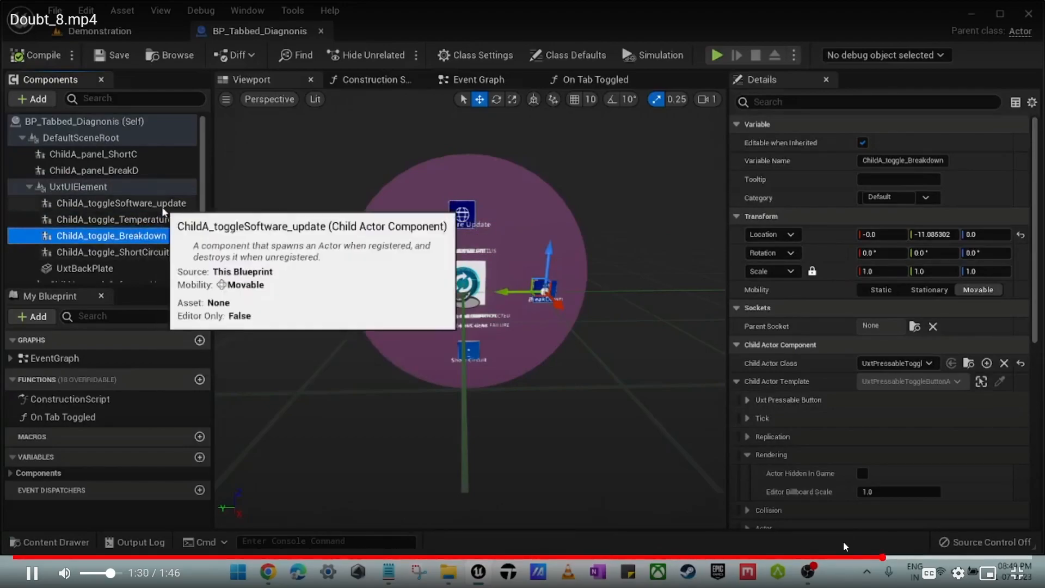
Skip ahead in the video and return to the ACP Doubt Solving Session PDF.
click(936, 558)
key(Escape)
click(404, 309)
click(98, 6)
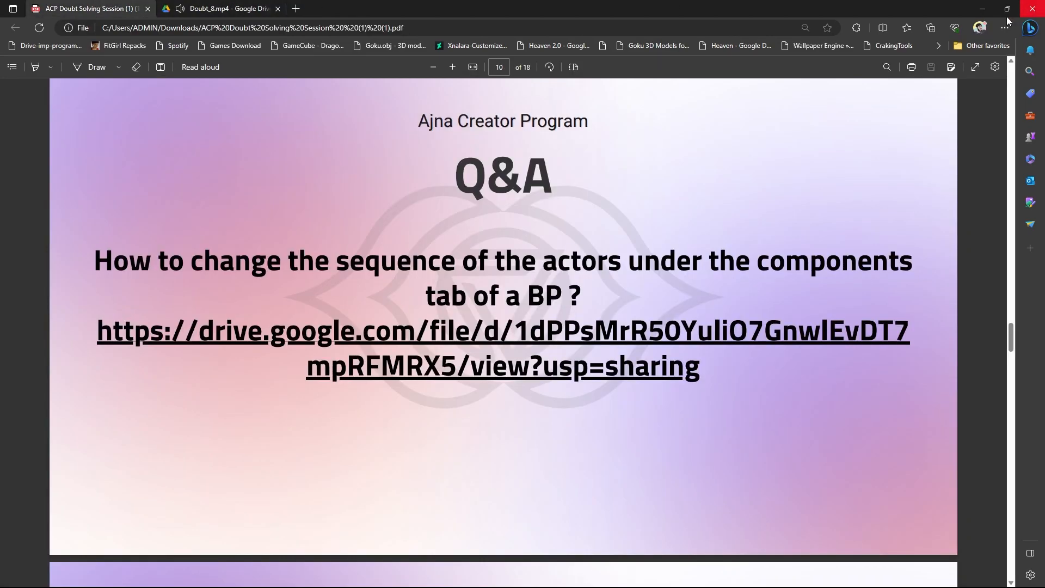
Switch to the Google Meet call and restart the presentation, sharing the entire screen.
click(983, 13)
click(533, 565)
click(566, 532)
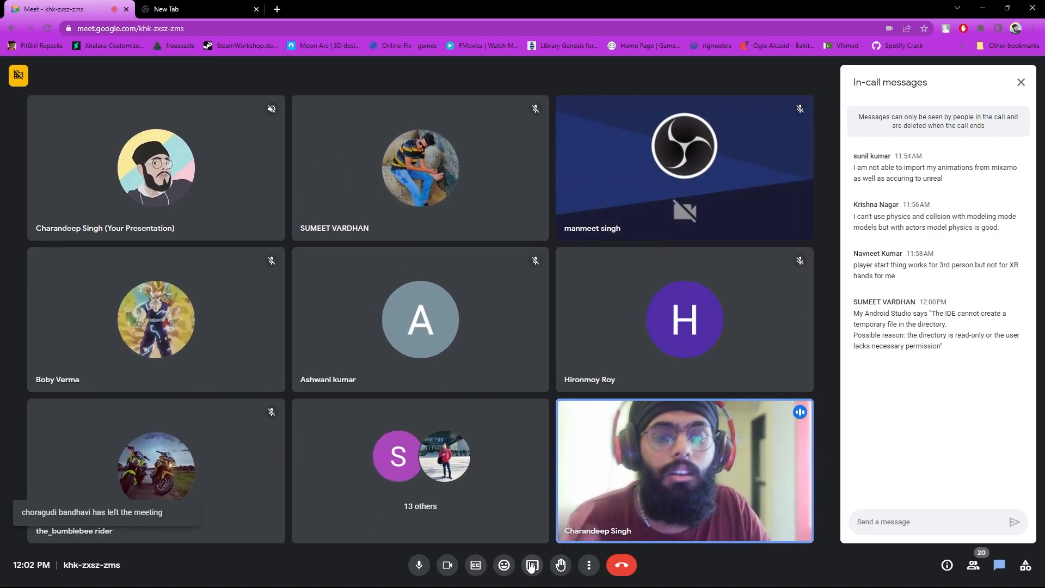
click(532, 565)
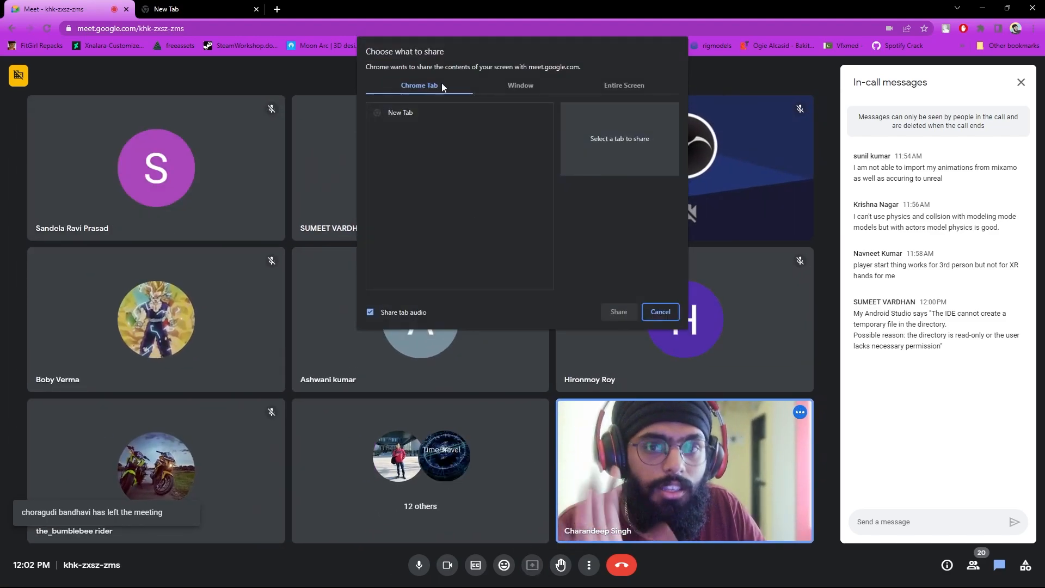
click(630, 79)
click(479, 185)
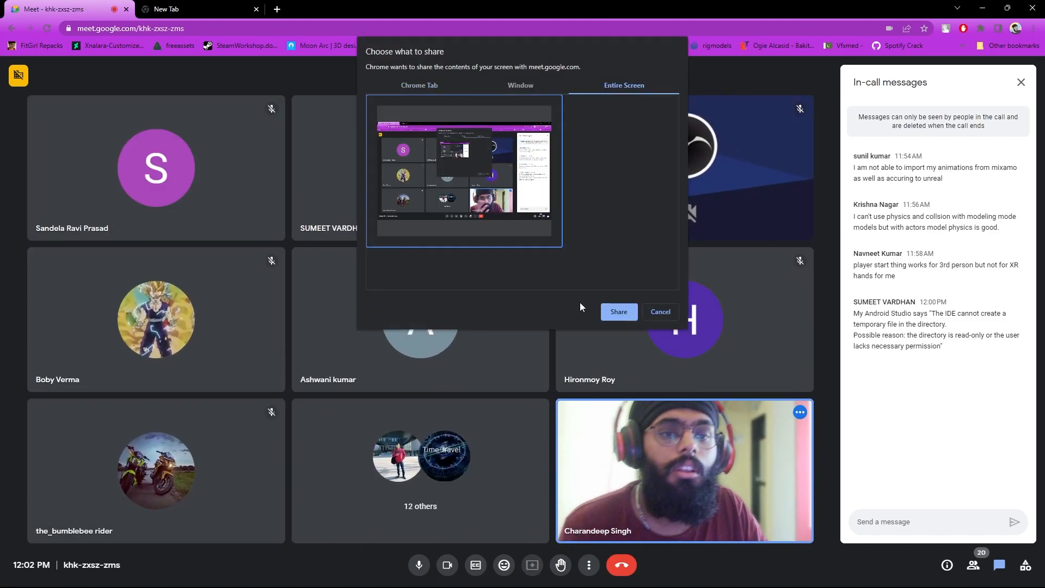
click(618, 311)
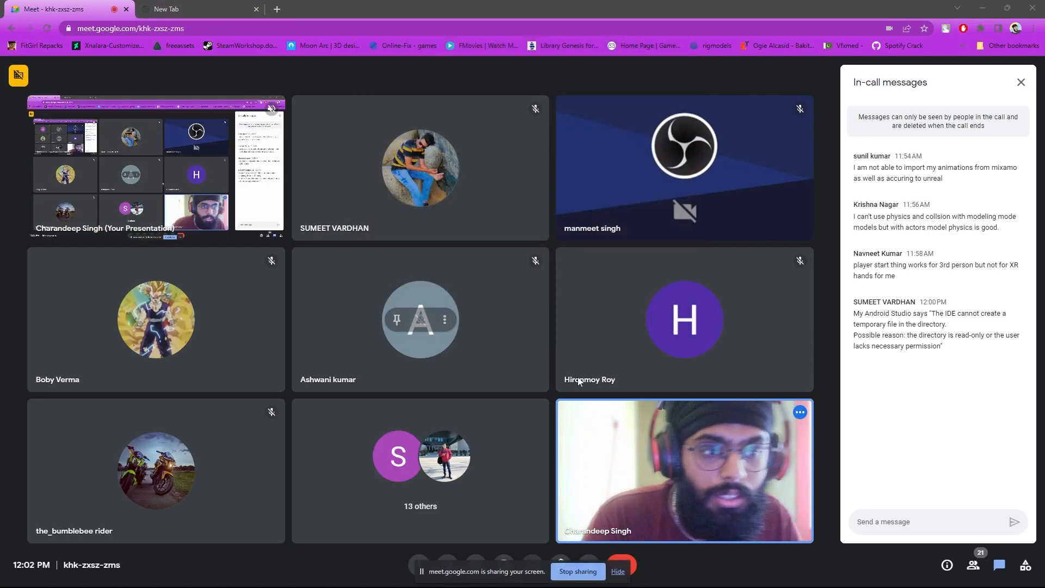
Switch to the ACFSample project in Unreal Editor and open the Actor_BP blueprint.
key(alt+Tab)
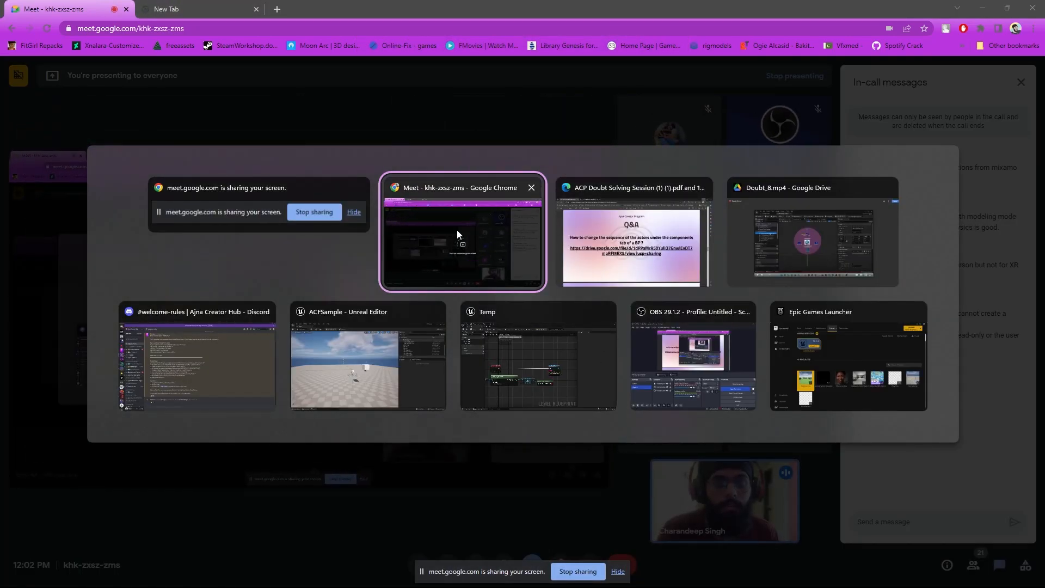
click(311, 352)
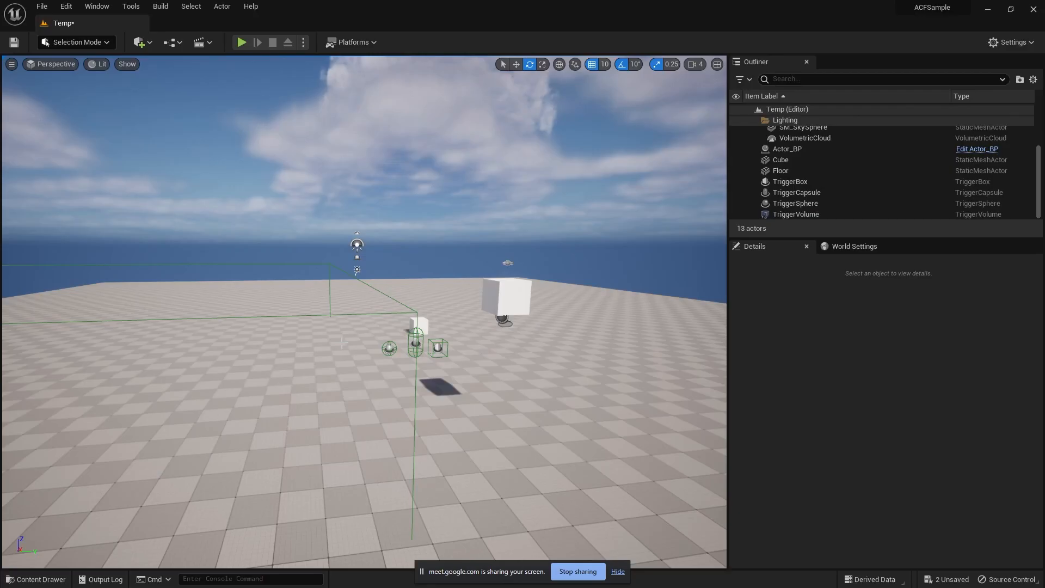
click(617, 574)
key(ctrl+space)
double_click(294, 453)
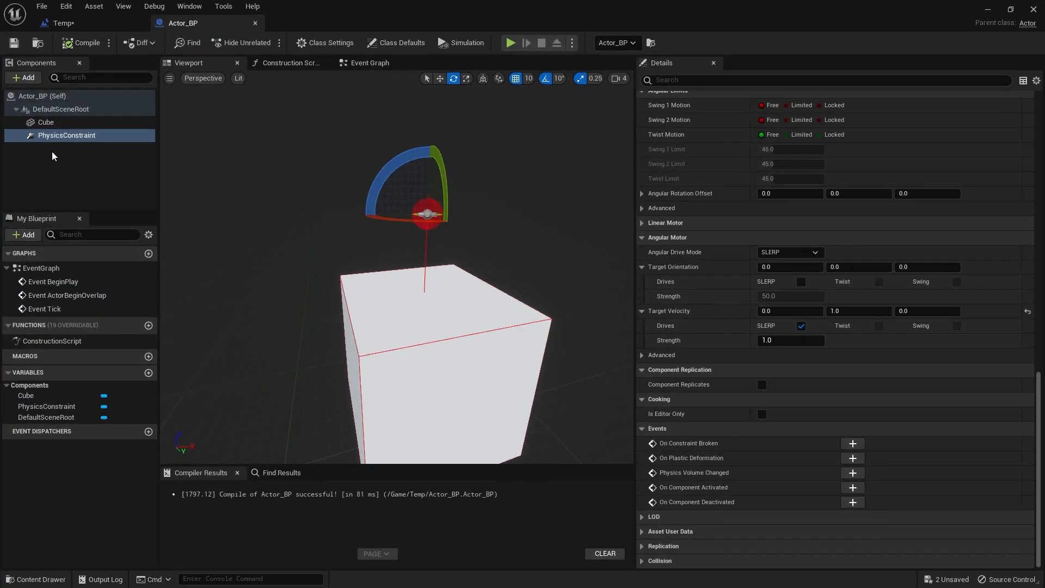
Try nesting the Cube under PhysicsConstraint in Actor_BP's component hierarchy, and undo the attachment.
drag(53, 153, 67, 127)
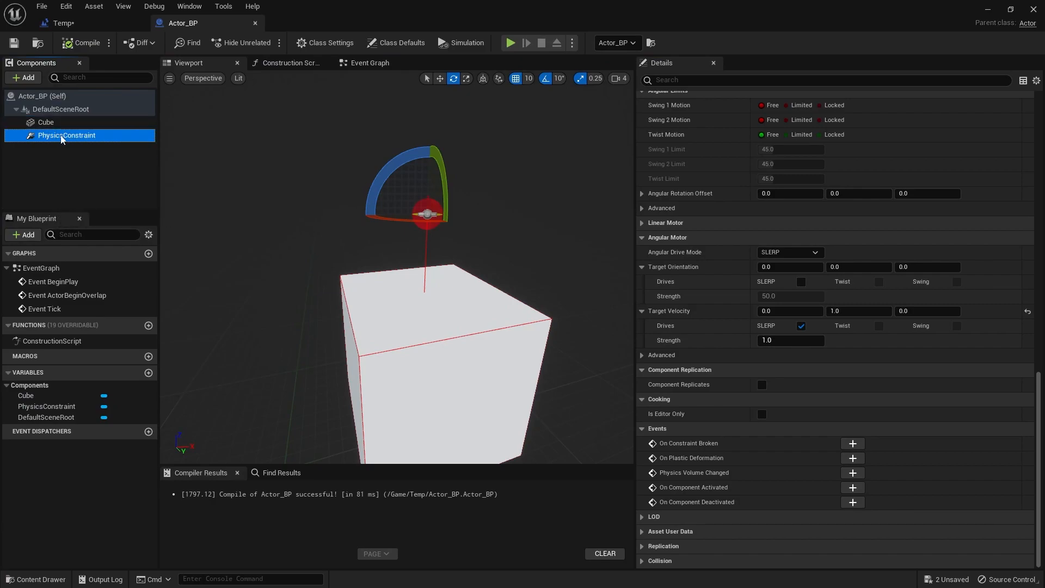
mouse_move(63, 139)
mouse_down()
mouse_move(65, 117)
mouse_move(61, 139)
mouse_up()
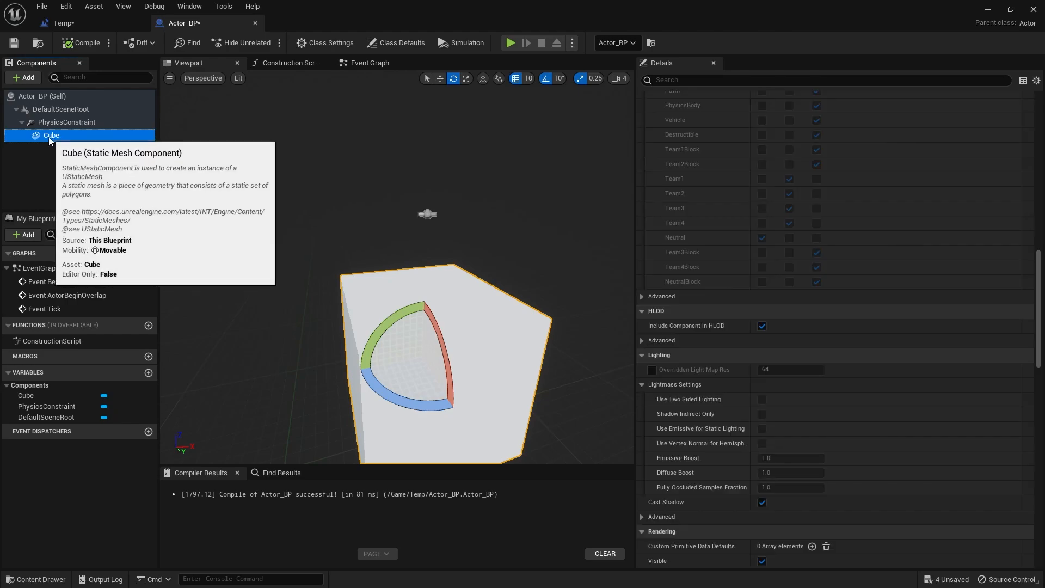
key(ctrl+z)
Try replacing DefaultSceneRoot with PhysicsConstraint as the root component of Actor_BP, and undo it.
drag(56, 140, 61, 113)
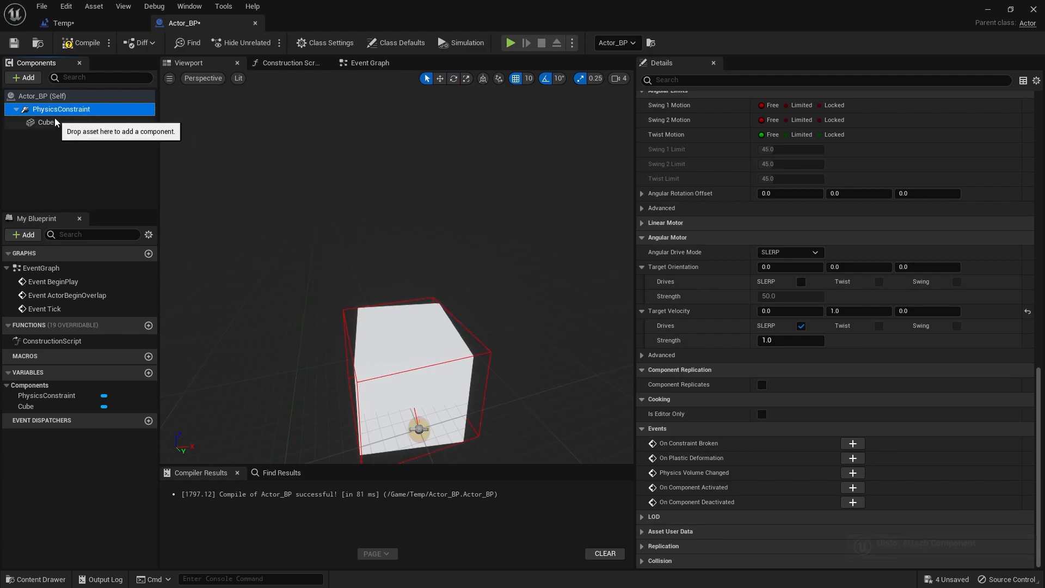
key(ctrl+z)
click(35, 163)
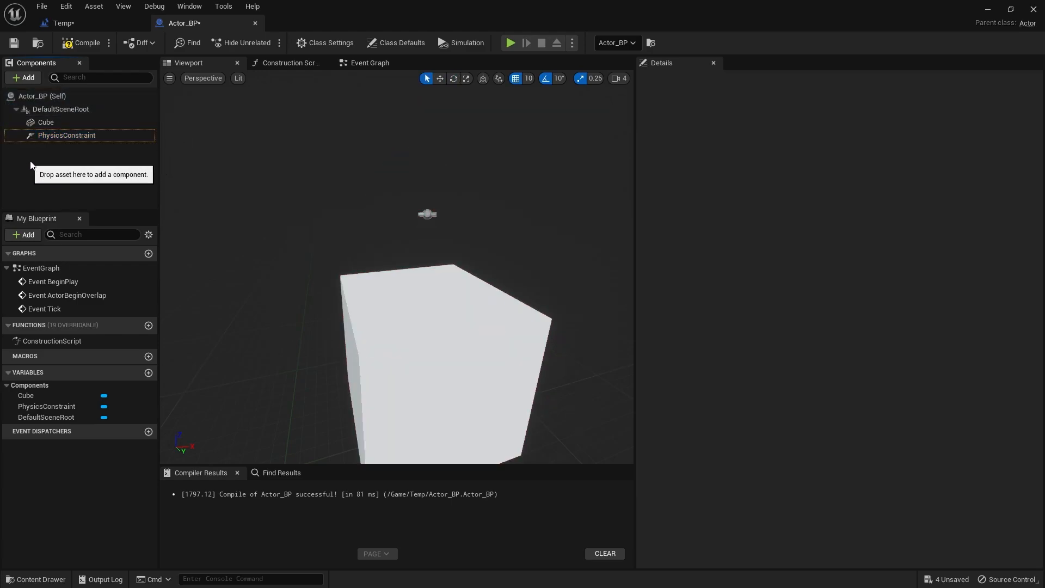
Add a Scene component under DefaultSceneRoot and nest the Cube under it.
click(66, 111)
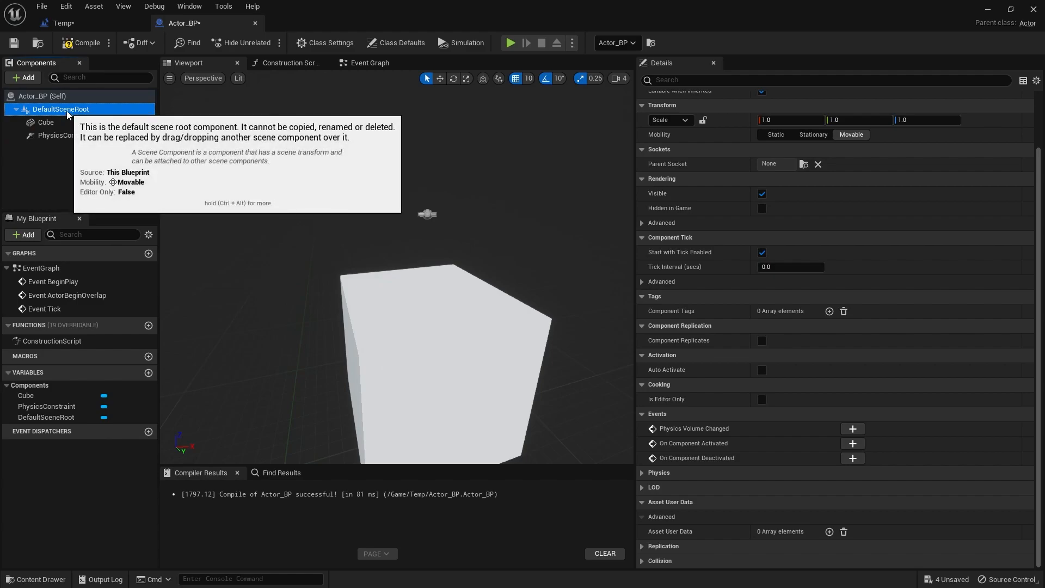
click(57, 97)
click(55, 113)
click(26, 77)
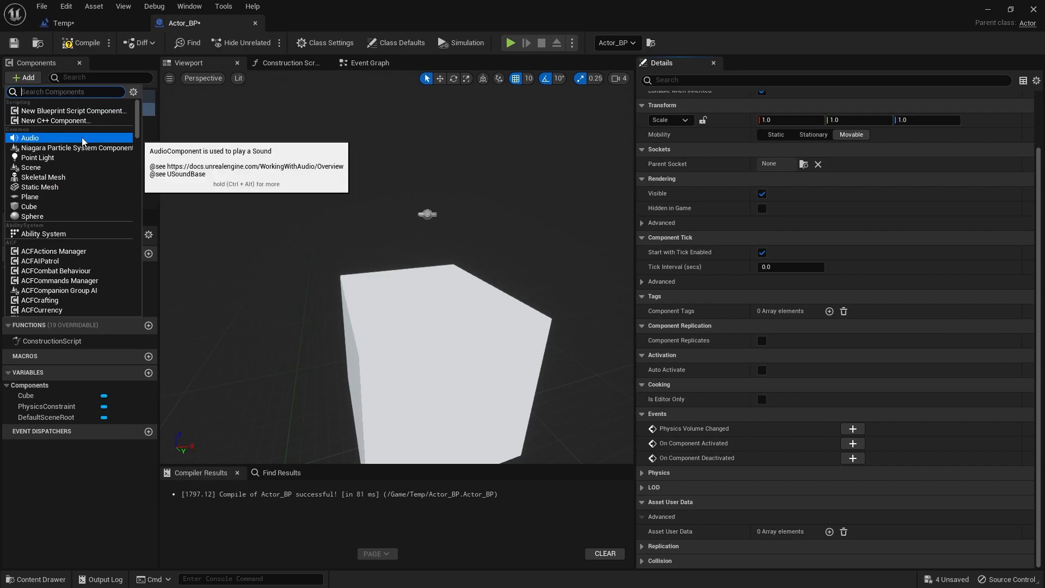
text(scene)
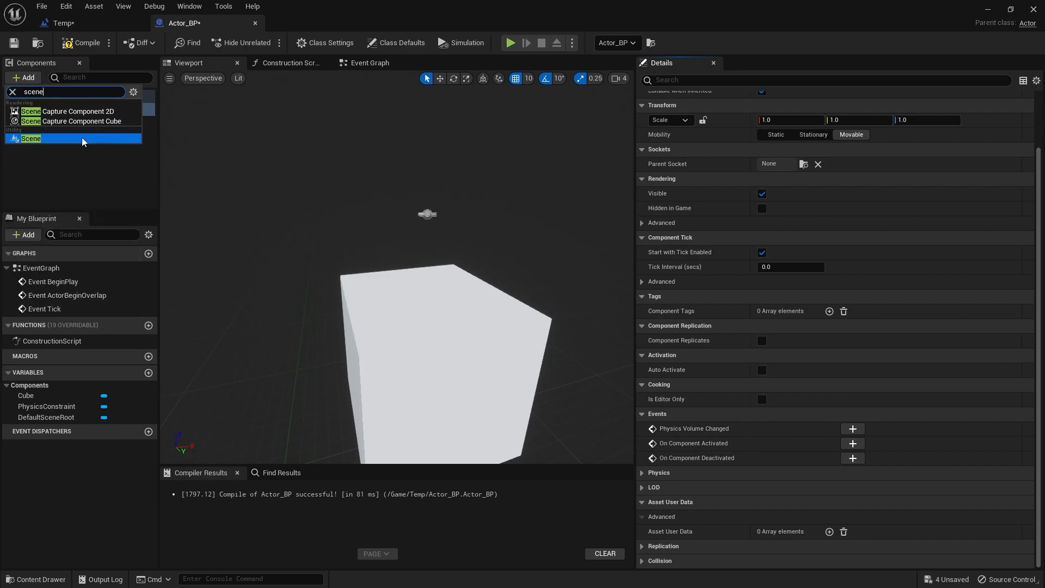
text(defa)
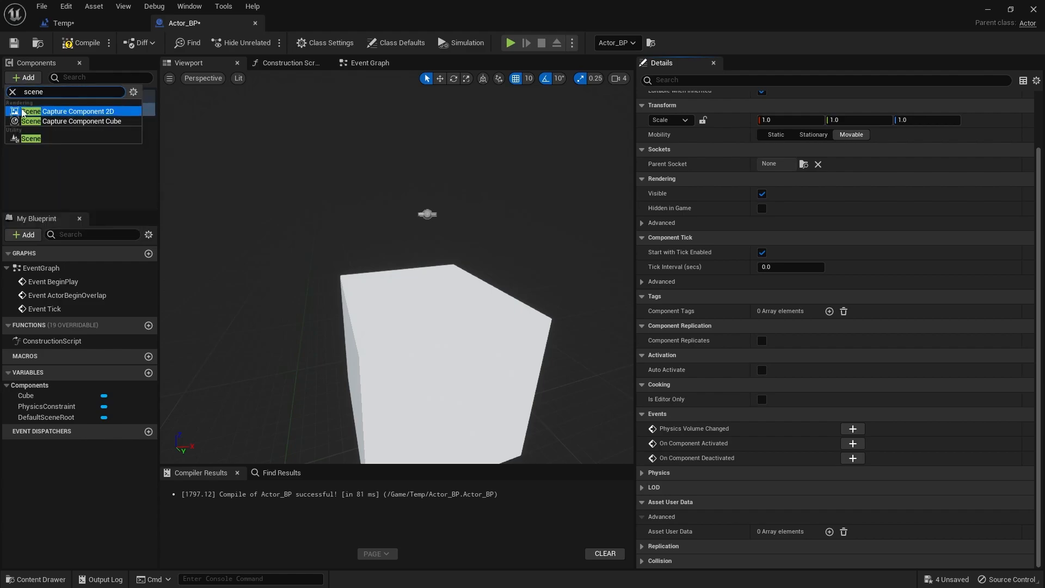
click(32, 138)
mouse_move(49, 135)
mouse_down()
mouse_move(44, 123)
mouse_move(65, 135)
mouse_up()
click(43, 123)
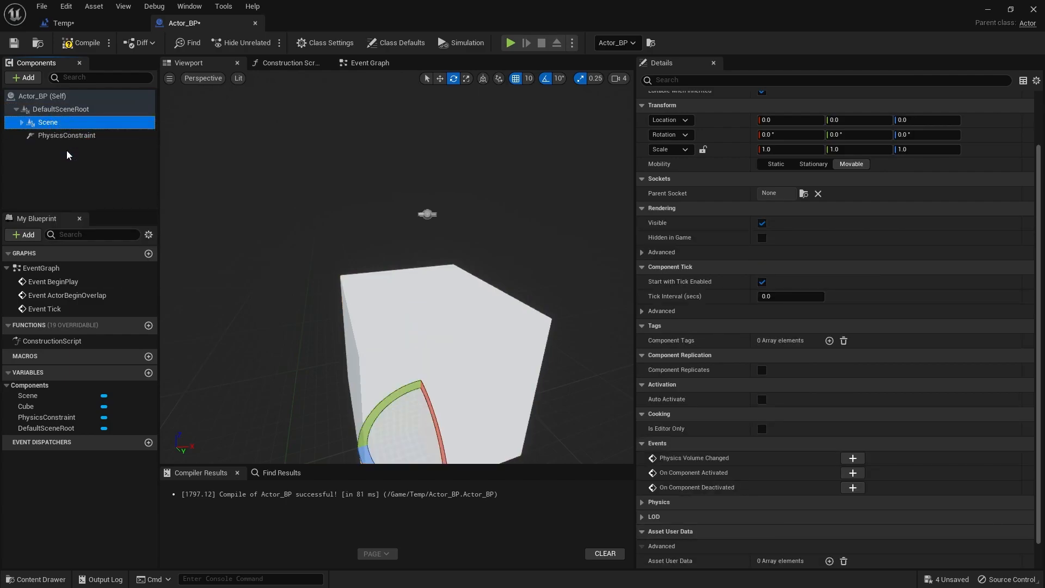
Nest the Scene component under PhysicsConstraint, with the Cube directly under DefaultSceneRoot, and collapse PhysicsConstraint.
drag(60, 146, 54, 113)
click(79, 135)
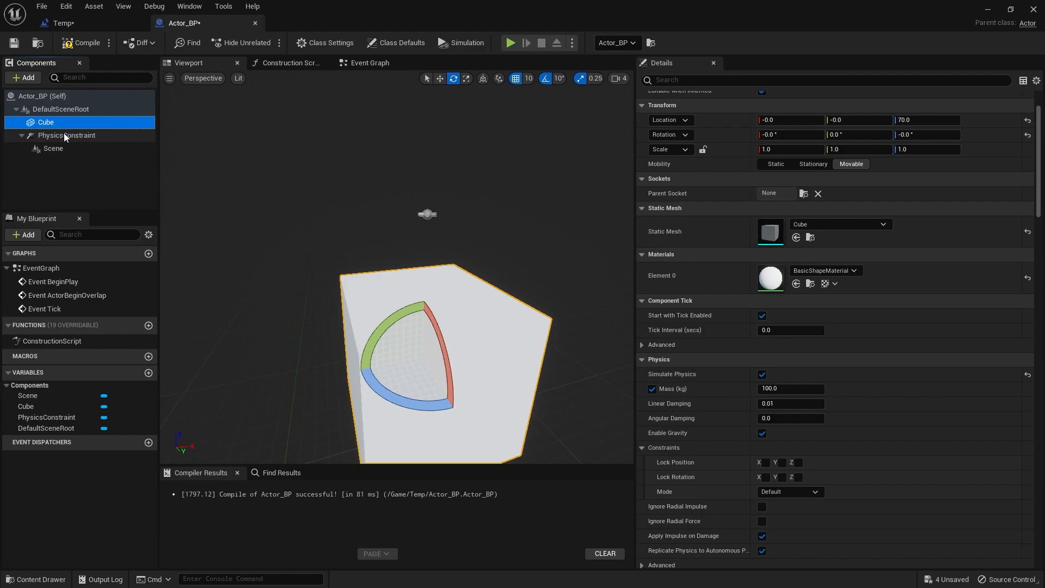
click(21, 135)
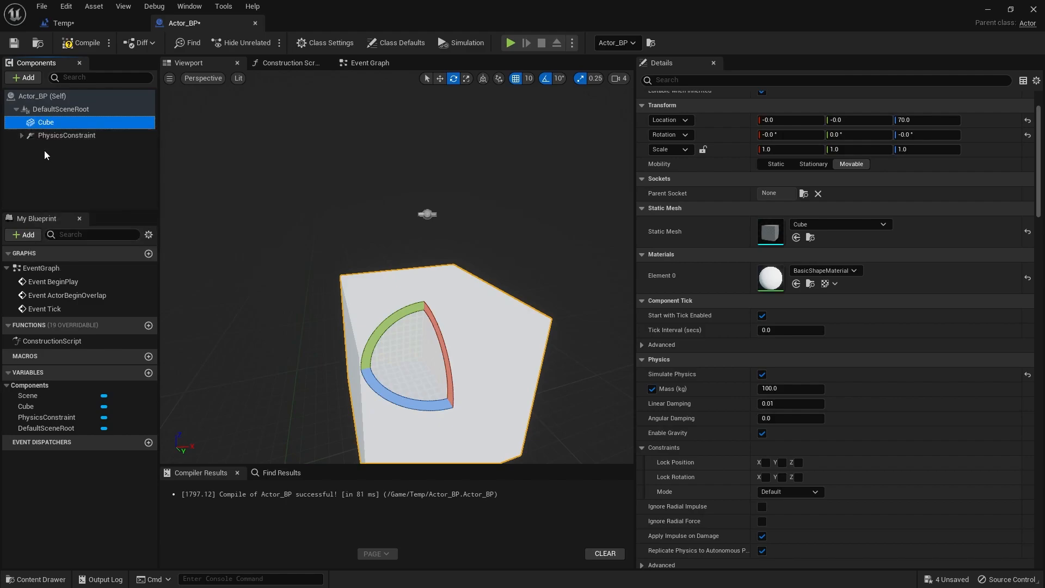
Try reordering the hierarchy by attaching the Cube under PhysicsConstraint and Scene directly under DefaultSceneRoot, and undo the attachments.
drag(46, 124, 54, 142)
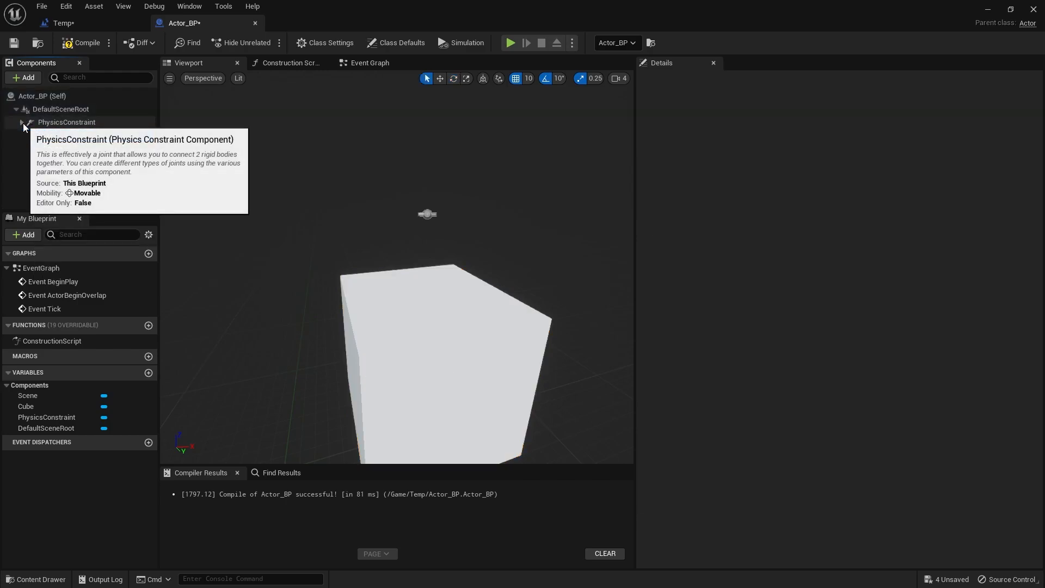
drag(46, 136, 59, 115)
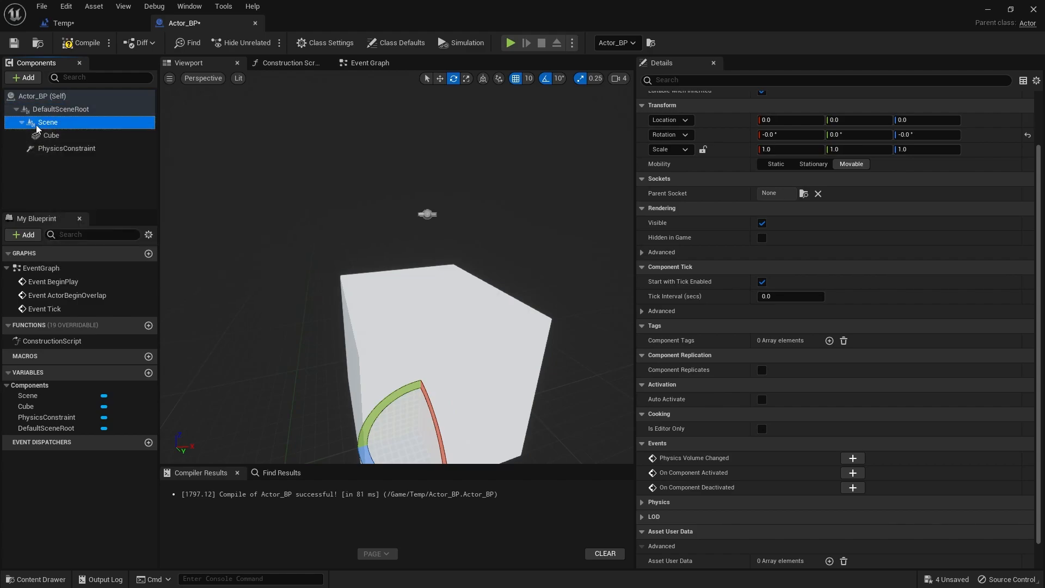
click(21, 123)
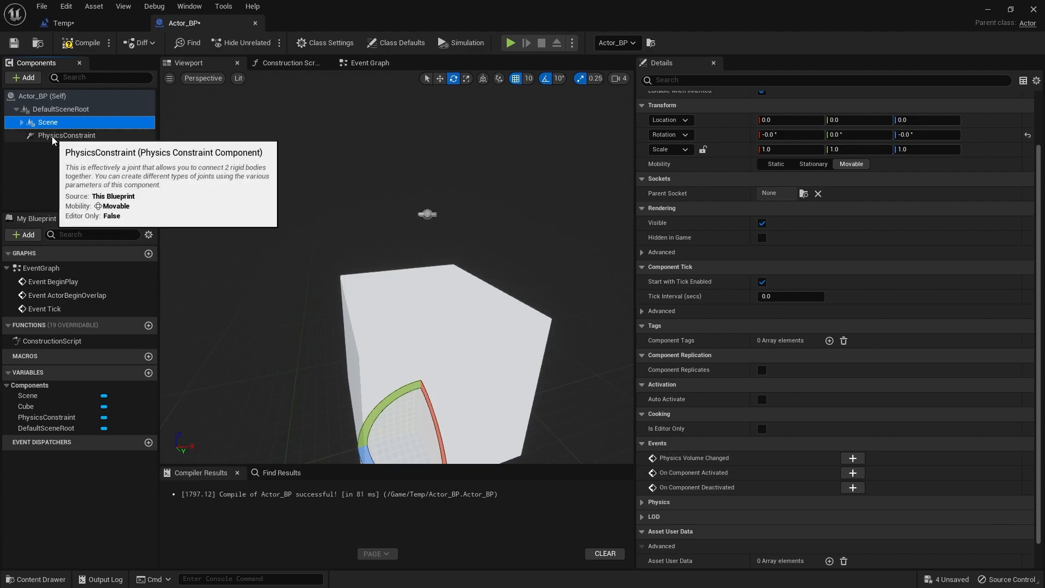
key(ctrl+z)
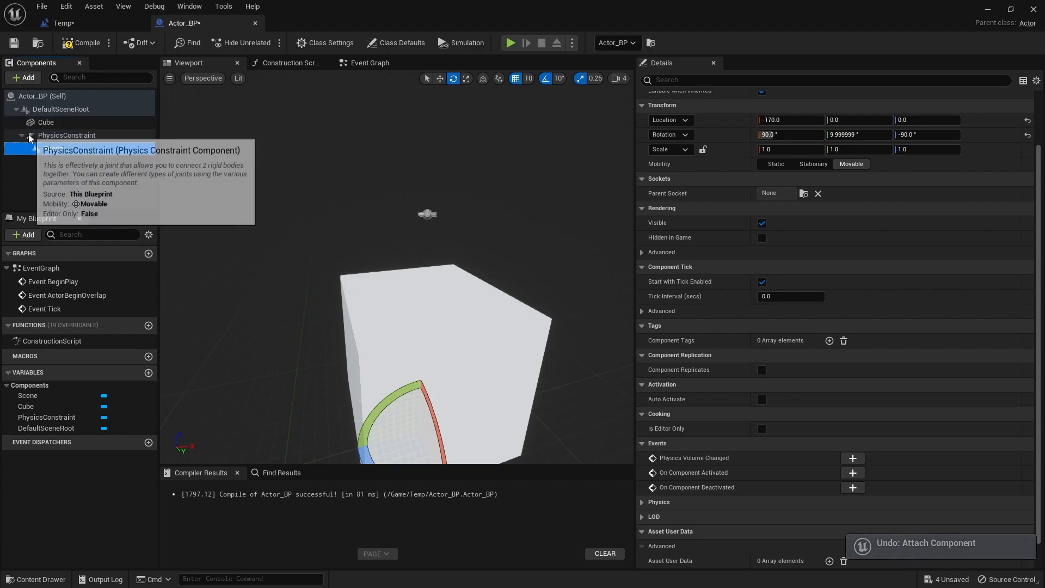
Try making PhysicsConstraint the root in place of DefaultSceneRoot, without the Scene component.
key(ctrl+y)
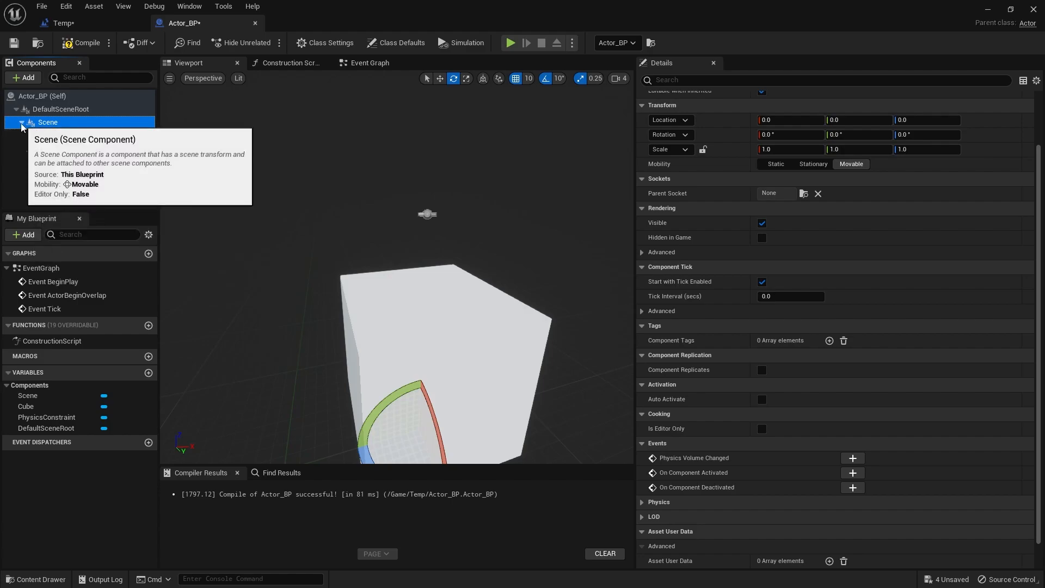
key(ctrl+z)
mouse_move(48, 126)
mouse_down()
mouse_move(56, 141)
mouse_move(40, 119)
mouse_up()
click(49, 135)
drag(50, 121, 49, 110)
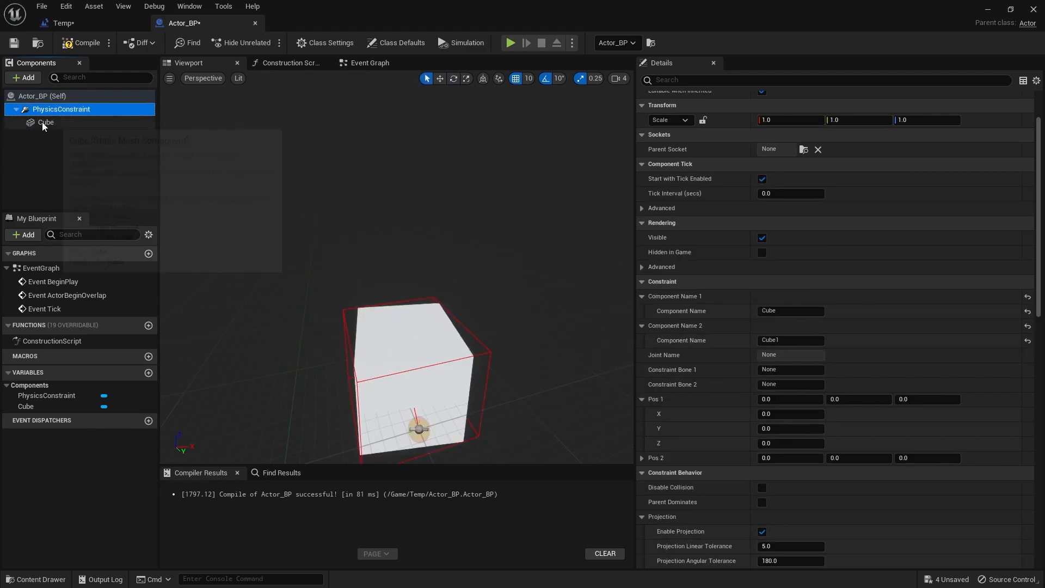
Try adding a second Cube component and nesting the original Cube under it, and undo the nesting.
click(44, 123)
click(23, 77)
click(33, 207)
mouse_move(53, 136)
mouse_down()
mouse_move(58, 119)
mouse_move(58, 146)
mouse_move(52, 123)
mouse_up()
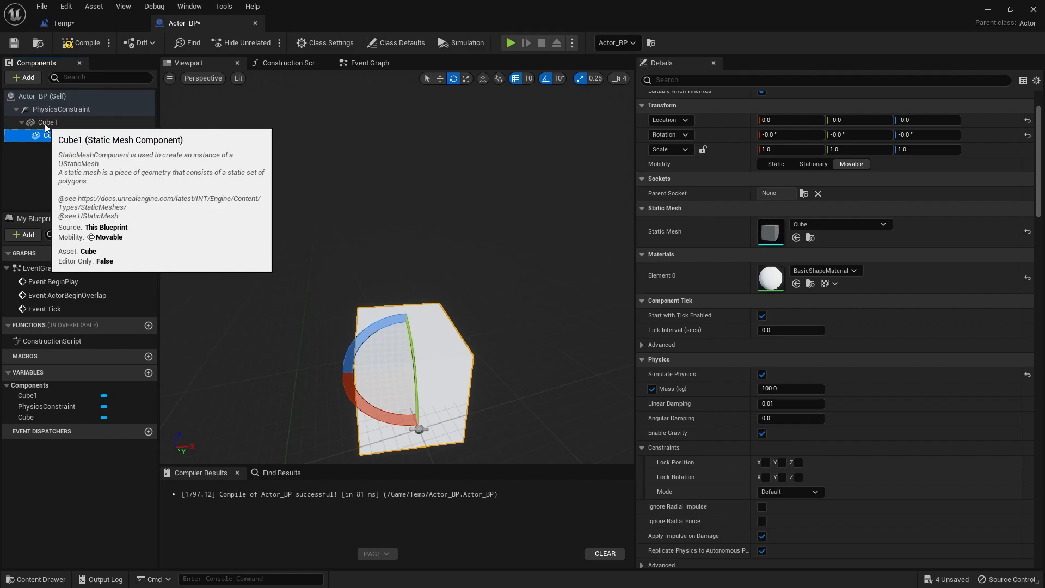
key(ctrl+z)
click(40, 123)
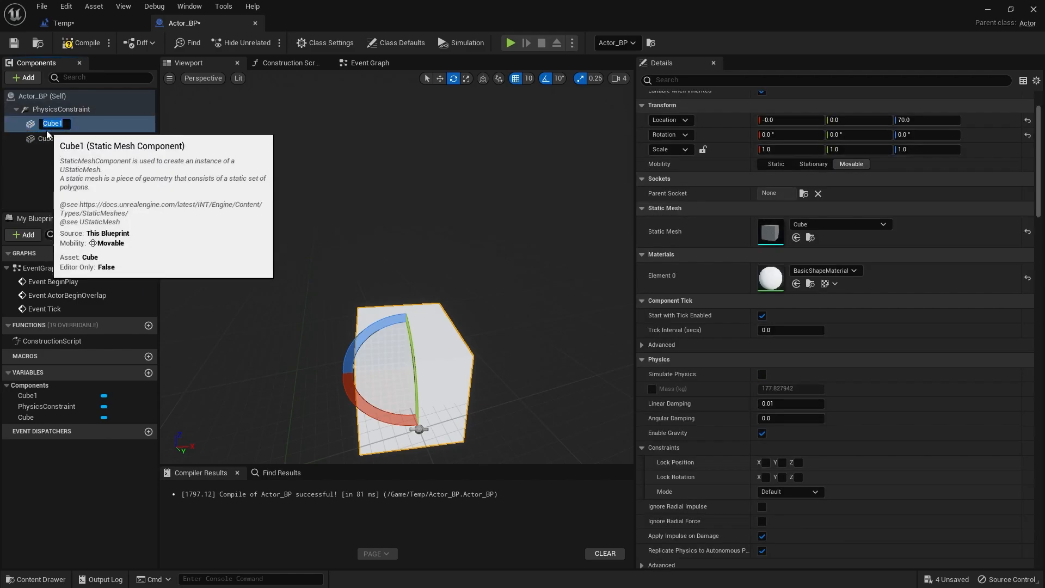
ctrl+click(30, 128)
click(30, 126)
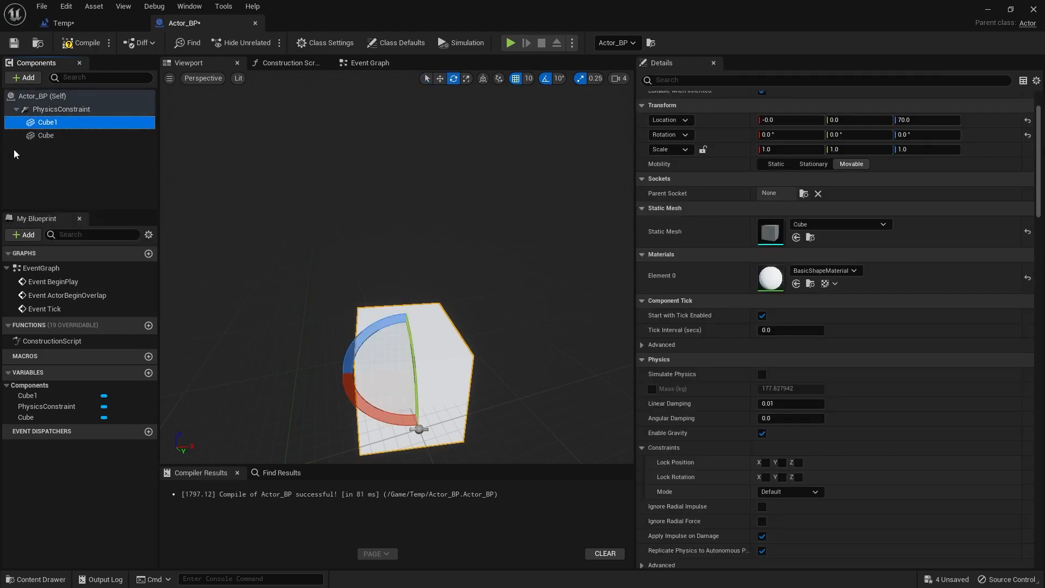
key(Down)
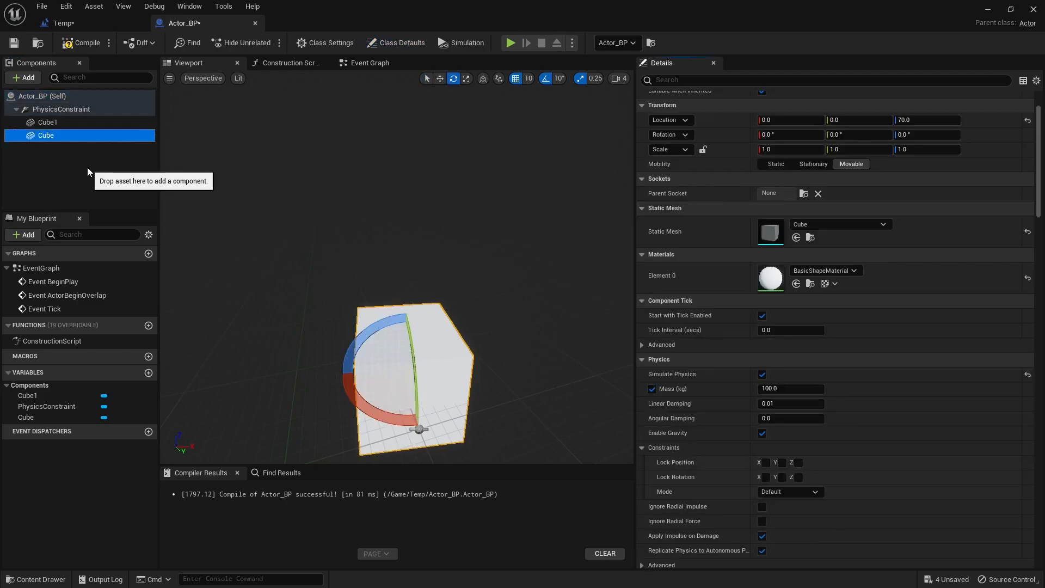
key(ctrl+a)
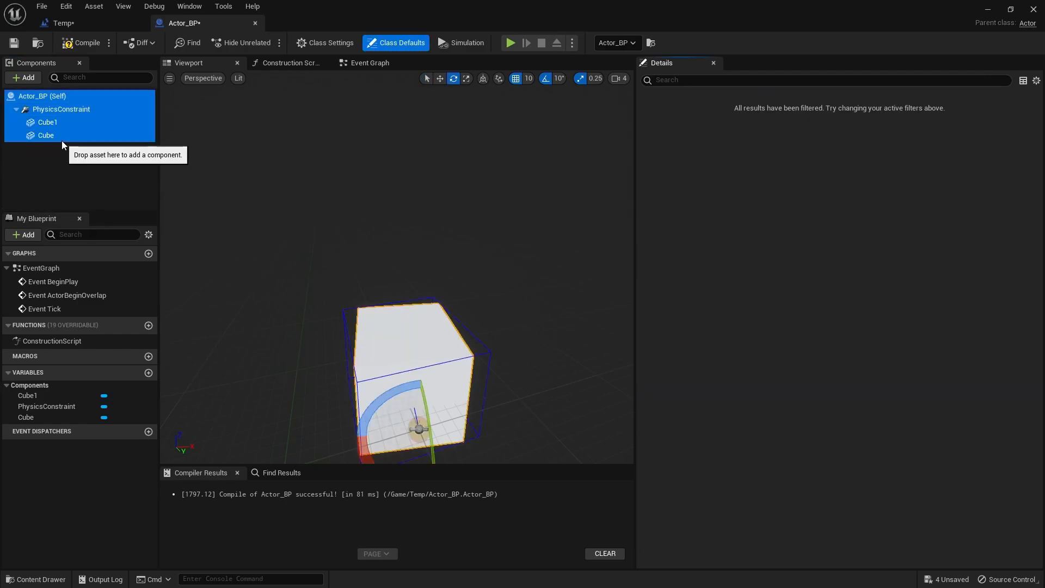
click(60, 136)
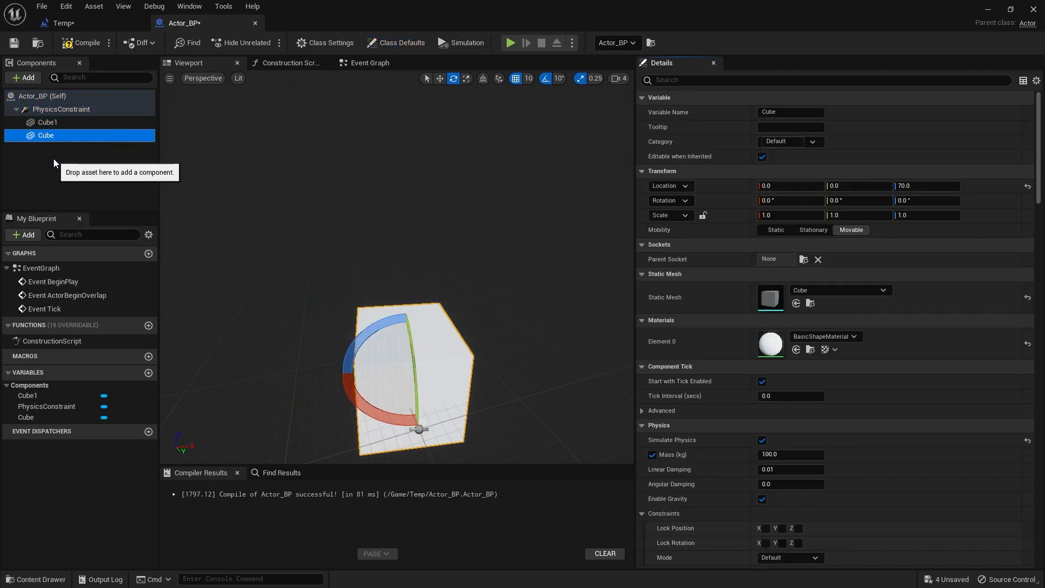
key(ctrl+a)
key(ctrl+z)
key(ctrl+a)
key(ctrl+z)
key(ctrl+a)
key(ctrl+z)
key(ctrl+a)
key(ctrl+z)
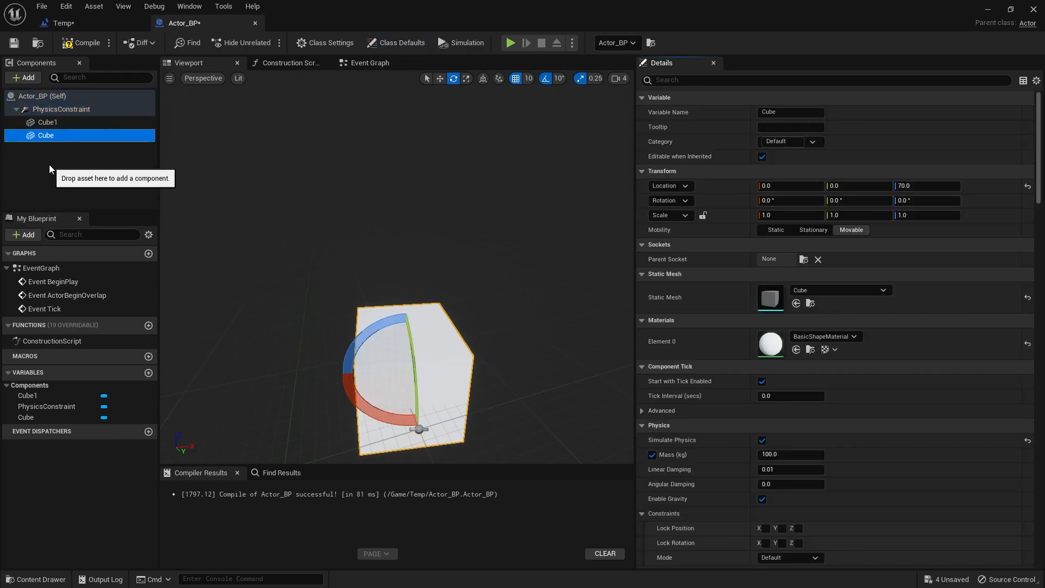
key(ctrl+a)
key(ctrl+z)
key(ctrl+a)
key(ctrl+z)
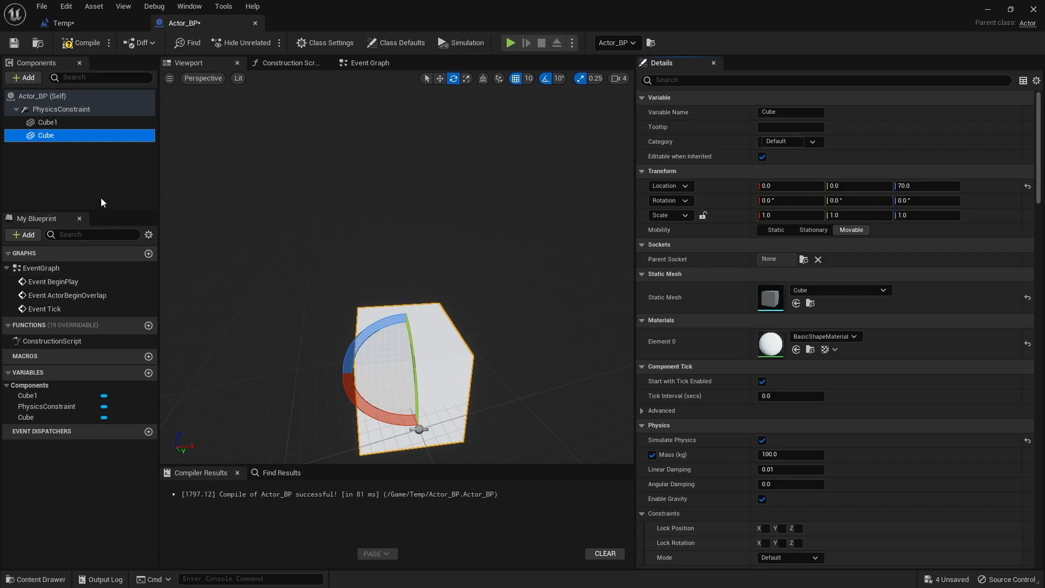
click(52, 144)
click(46, 136)
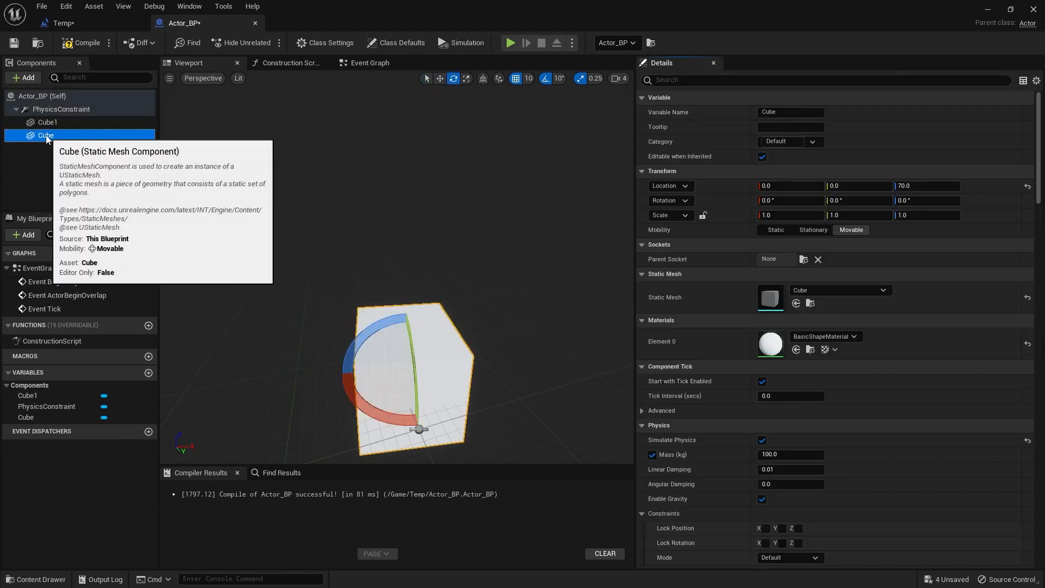
click(47, 148)
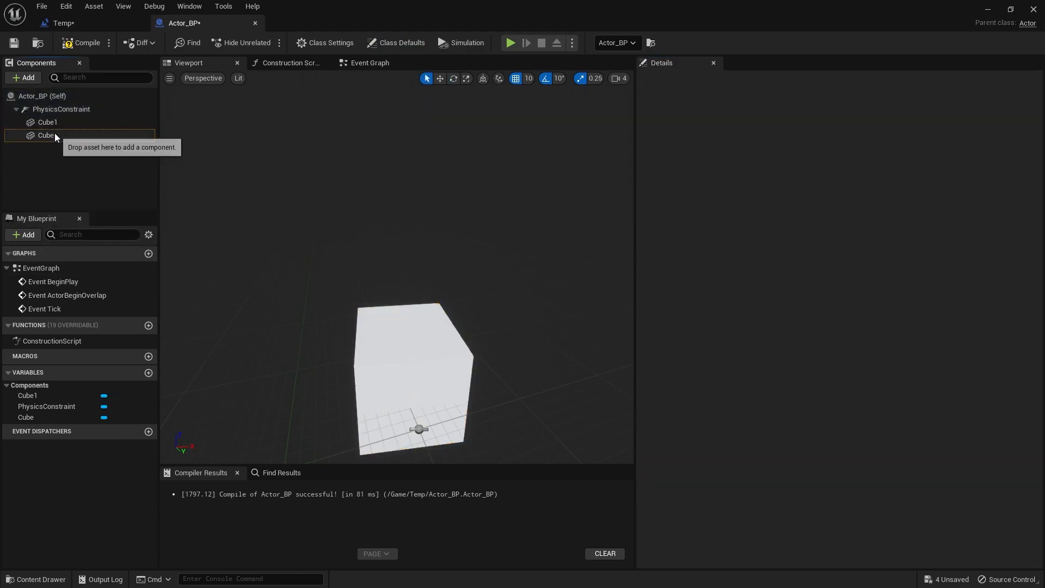
click(55, 135)
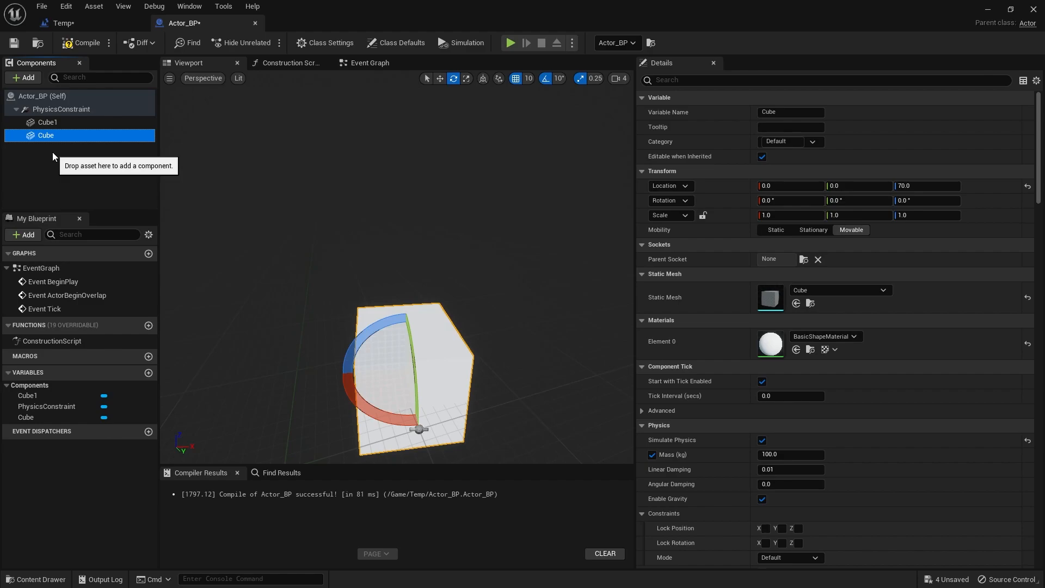
click(67, 121)
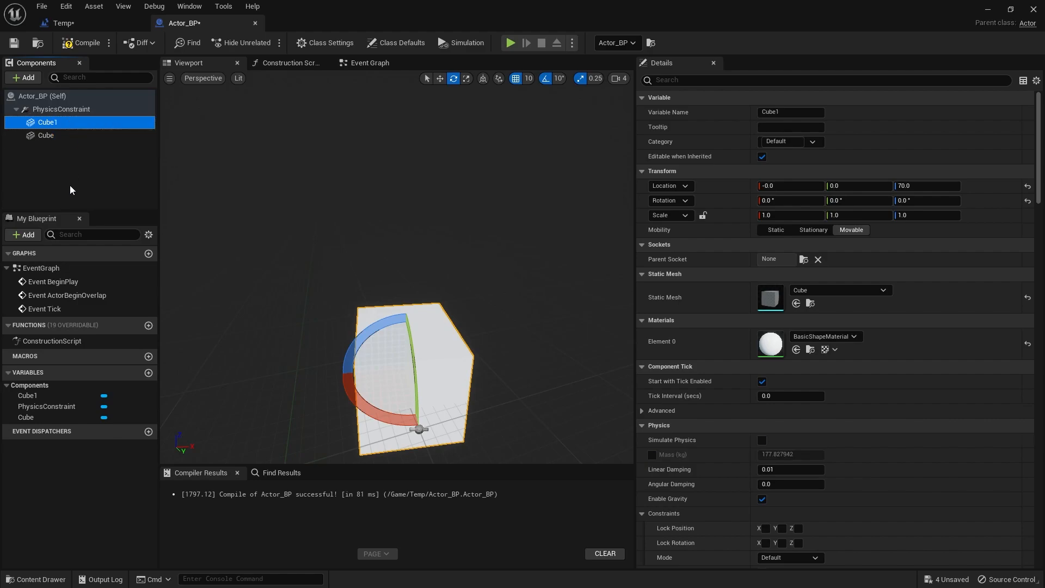
Undo the second Cube's addition and the root replacement to bring back DefaultSceneRoot.
click(44, 111)
key(ctrl+z)
key(ctrl+z)
key(ctrl+z)
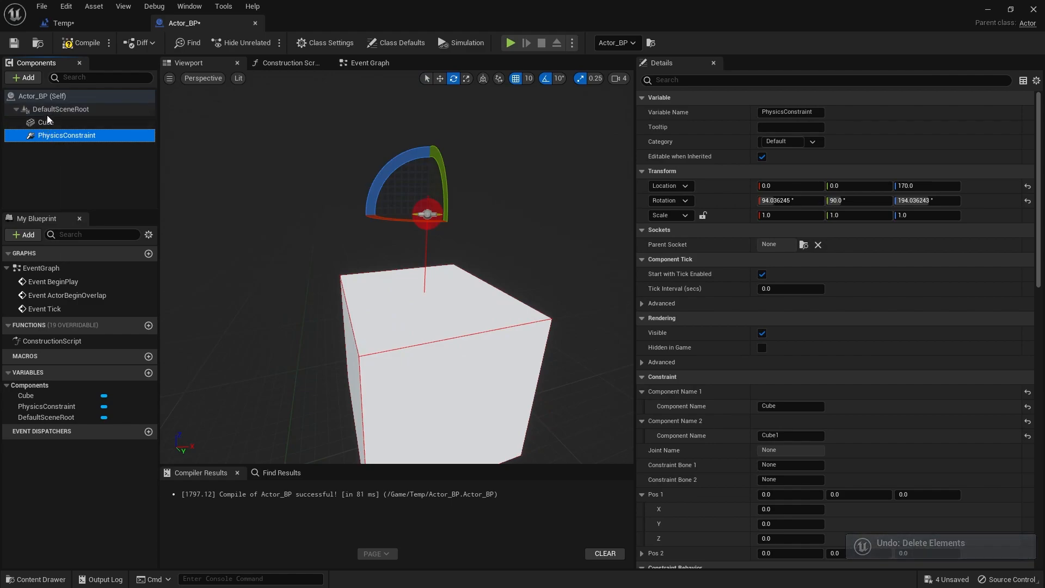
click(30, 171)
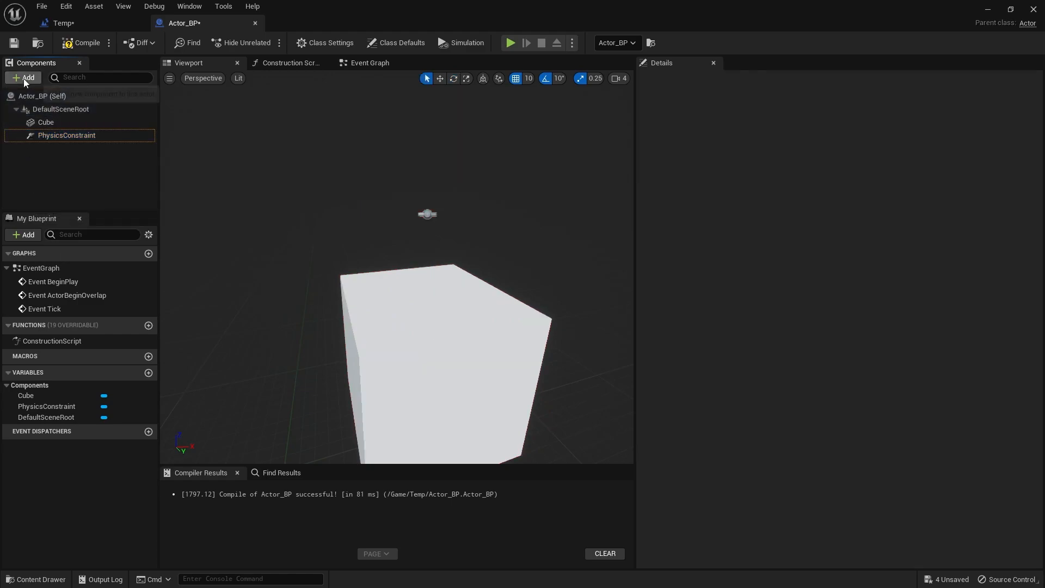
Add a Scene component under DefaultSceneRoot and nest the Cube under it.
click(23, 77)
text(sce)
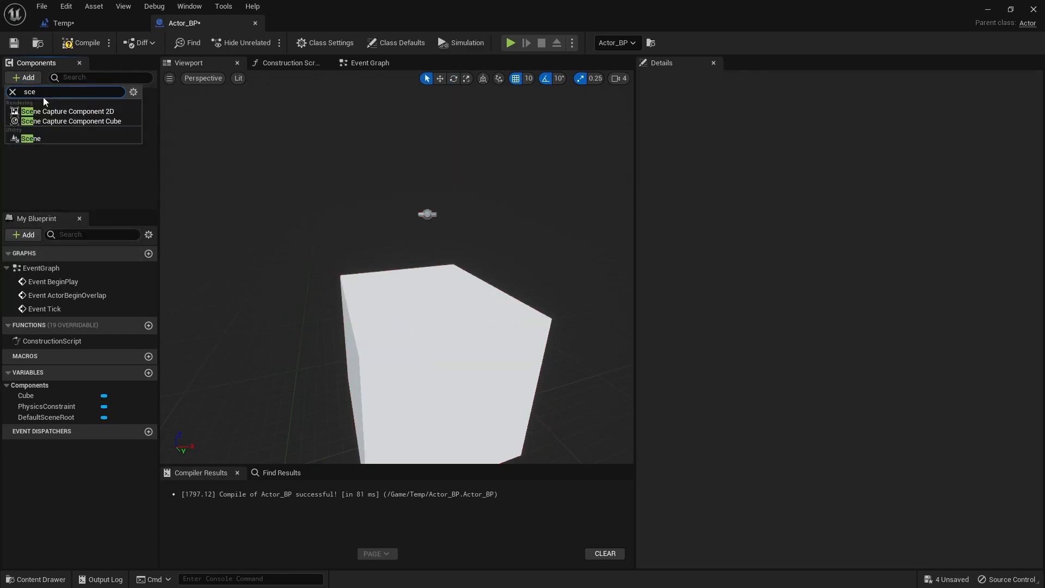
click(40, 140)
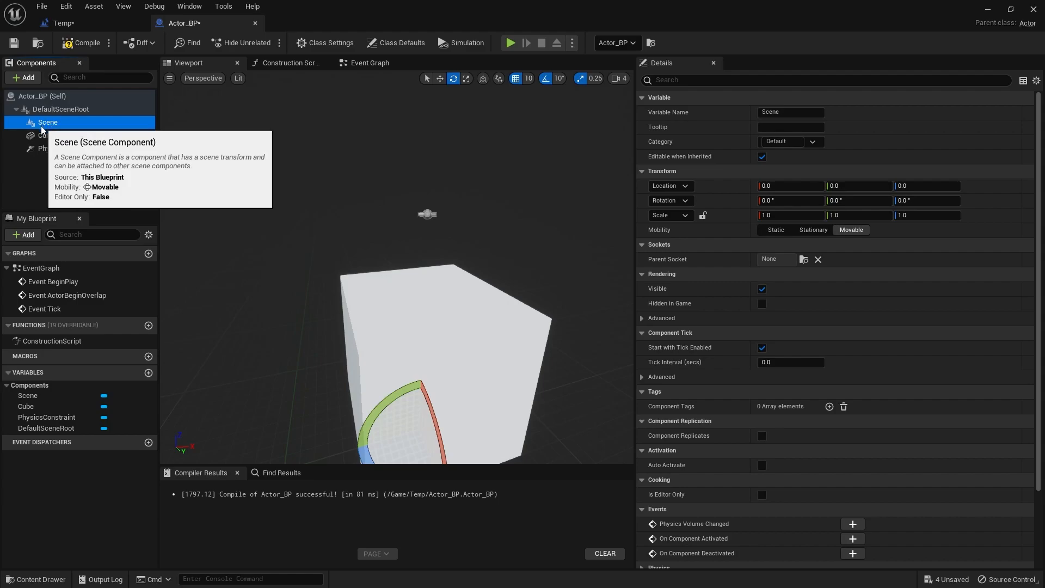
drag(43, 135, 48, 123)
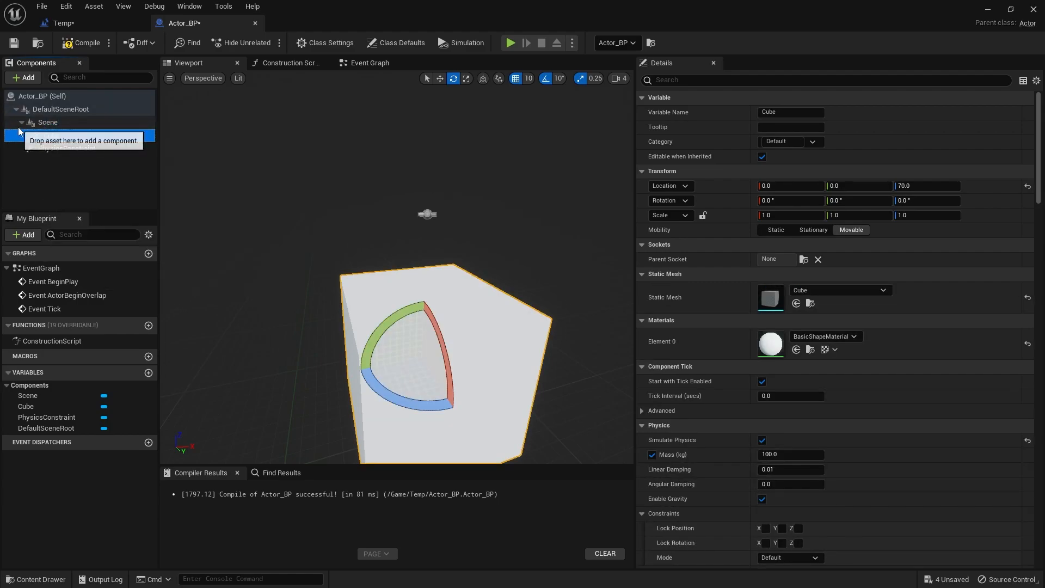
click(22, 123)
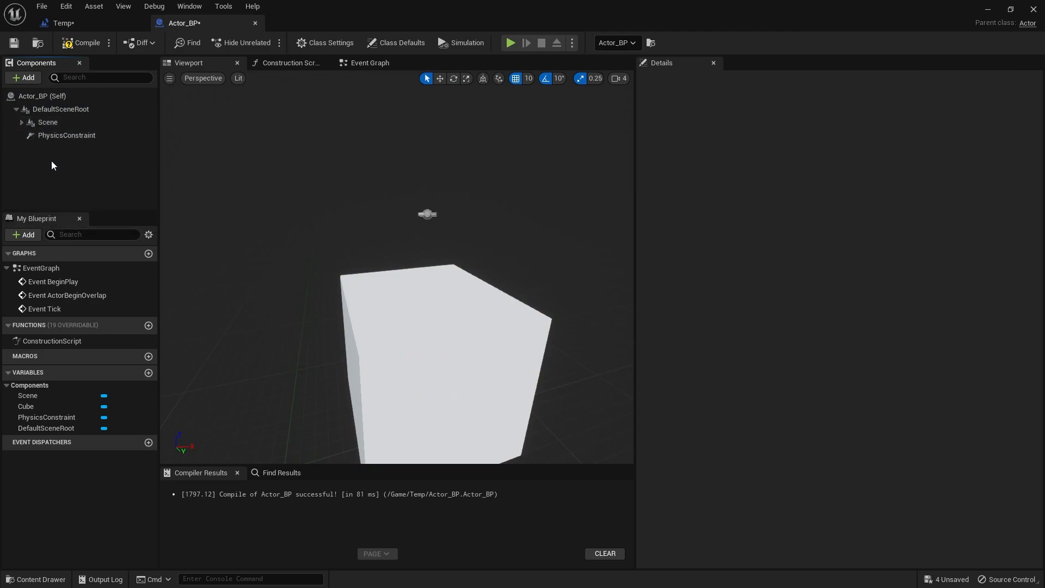
click(21, 123)
Duplicate the Cube inside the Scene component and collapse the Scene group.
click(51, 135)
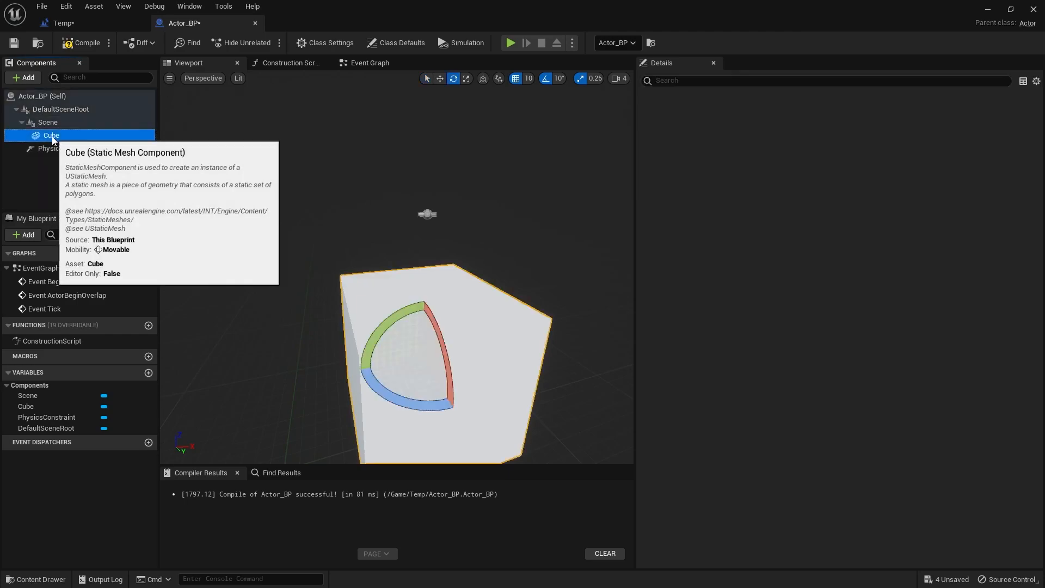
key(ctrl+d)
click(83, 185)
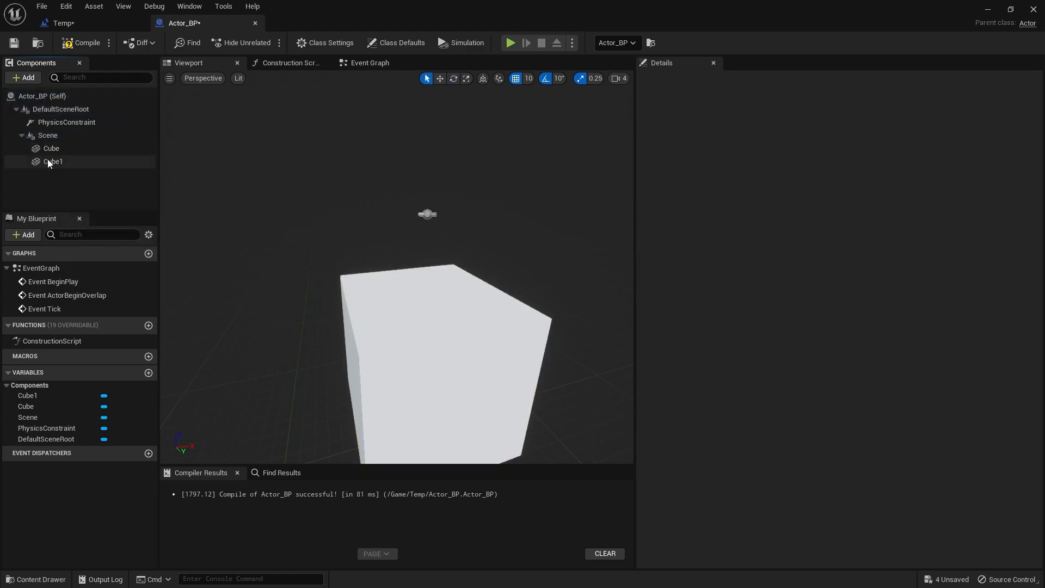
click(21, 136)
Rename the Scene component that holds the two cubes as Class.
click(43, 137)
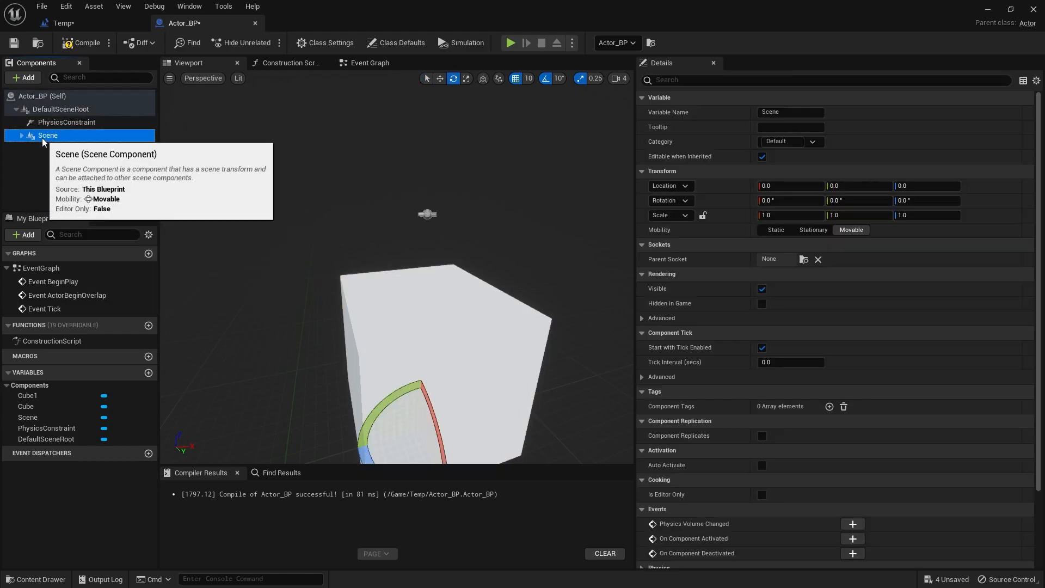
click(60, 136)
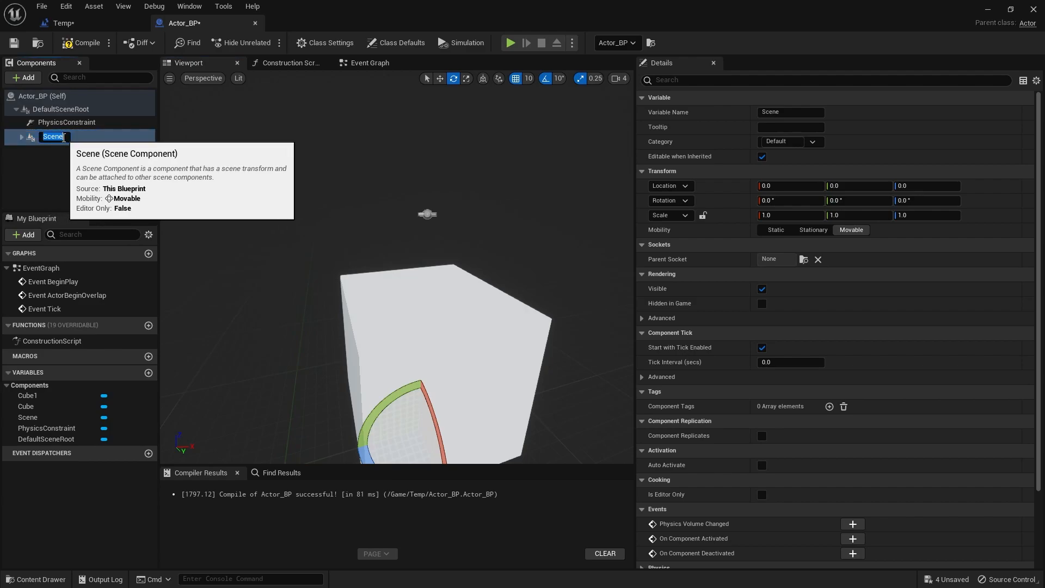
text(Clas)
key(Return)
click(63, 139)
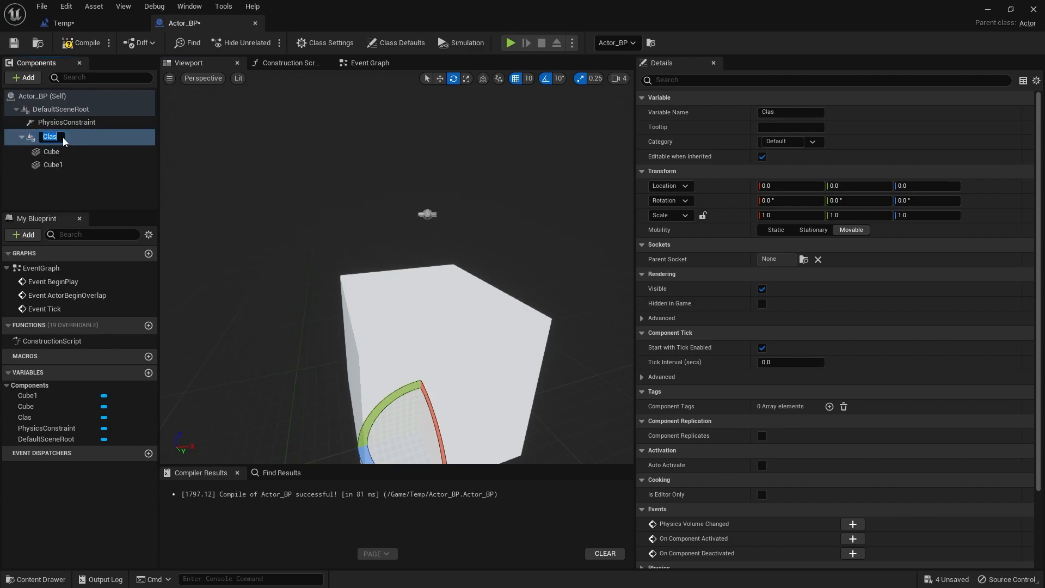
text(Class)
key(Return)
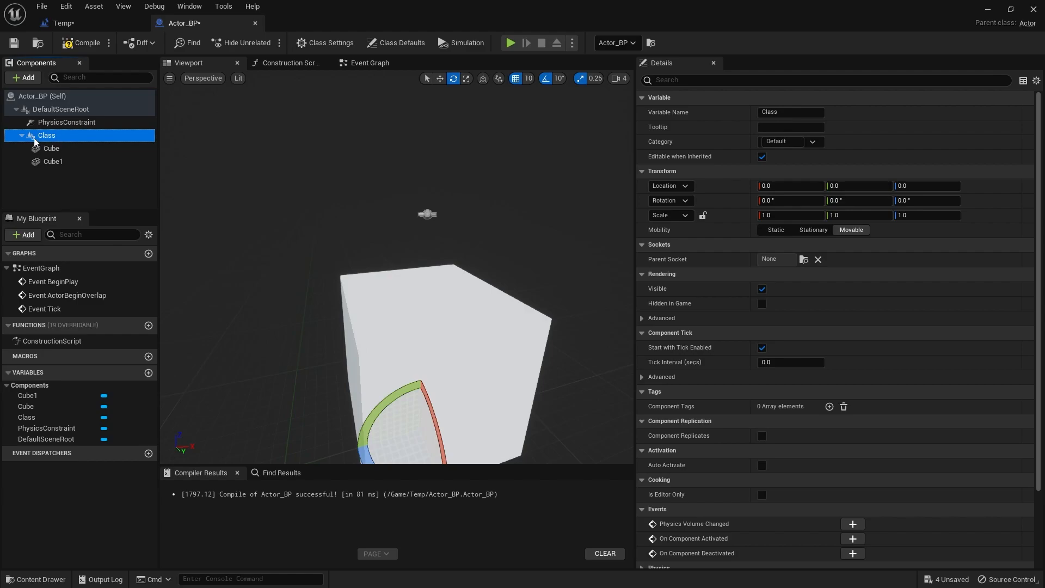
Add another Scene component directly under DefaultSceneRoot, at the same level as Class.
click(24, 77)
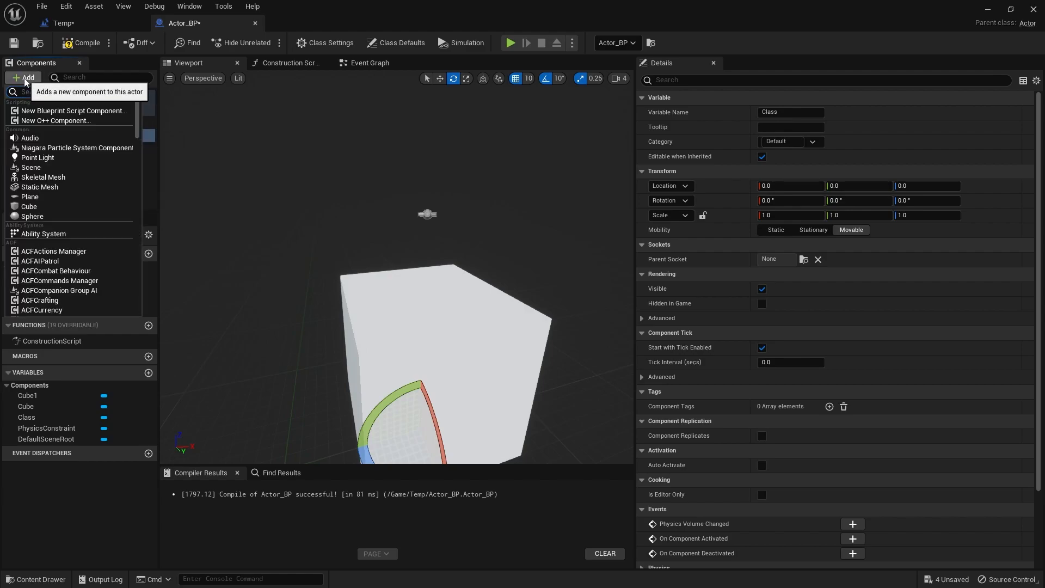
text(scene)
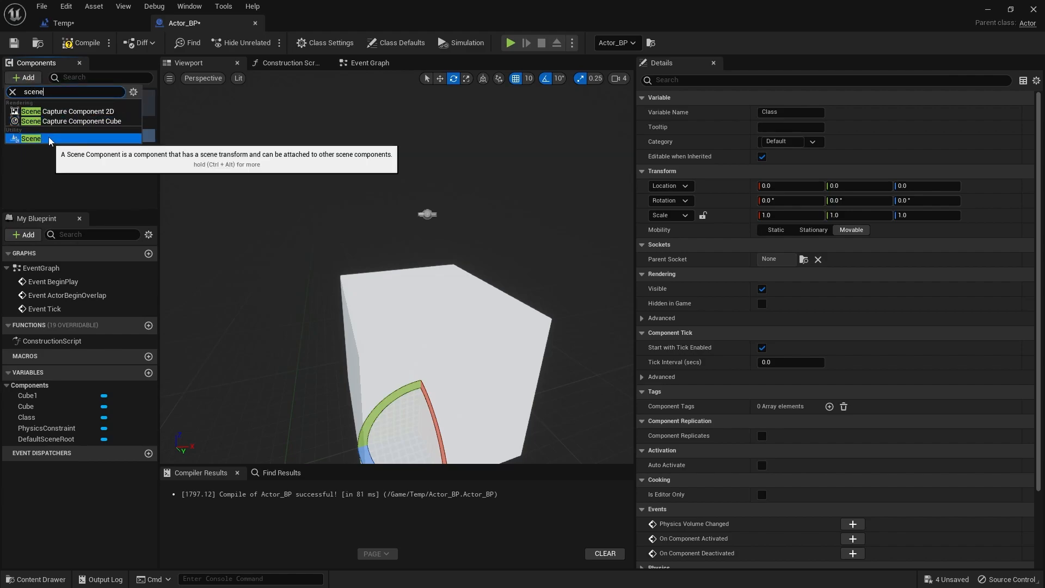
click(49, 138)
click(48, 189)
drag(39, 176, 49, 136)
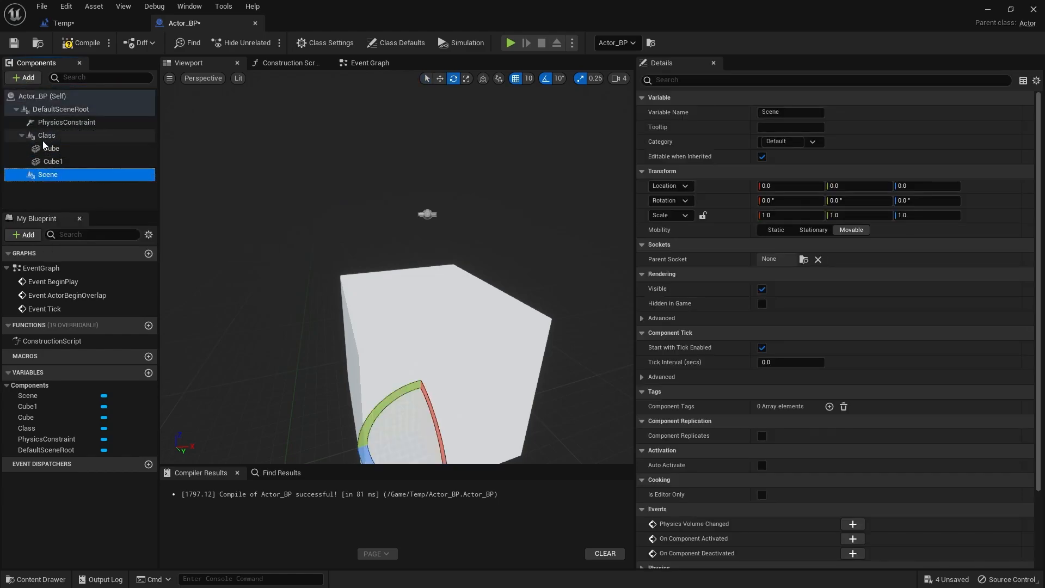
Nest PhysicsConstraint under the new Scene component and duplicate it there.
click(22, 135)
drag(66, 122, 48, 149)
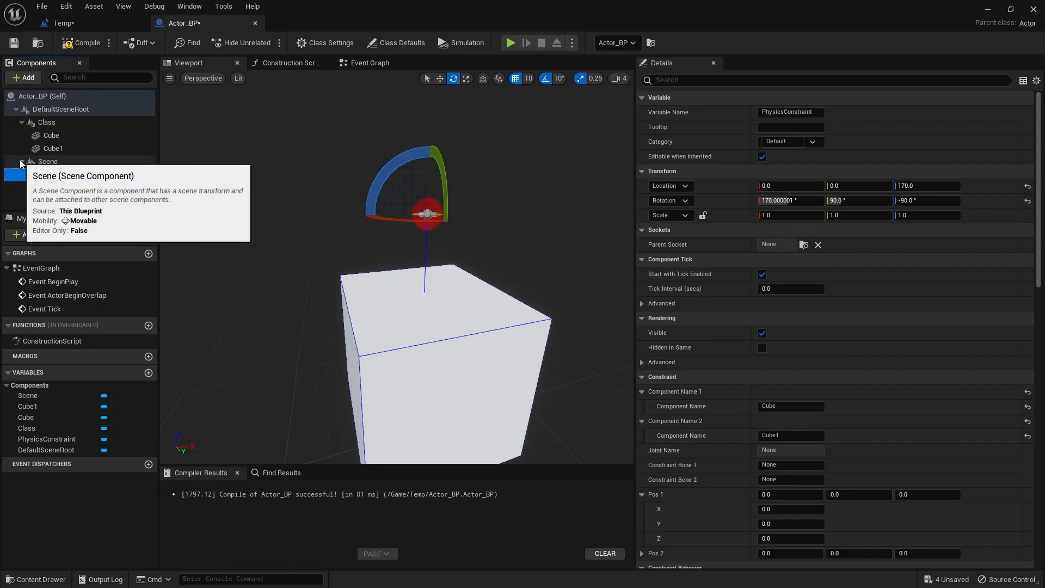
click(22, 122)
key(ctrl+d)
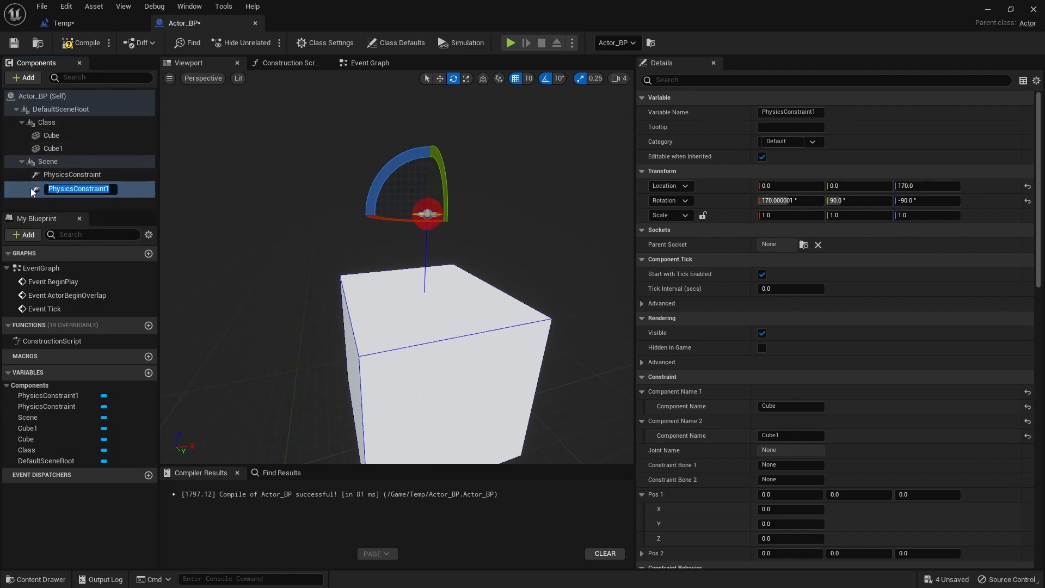
Try nesting the Scene group under Class, and undo the attachment.
click(20, 161)
click(20, 122)
drag(51, 136, 61, 118)
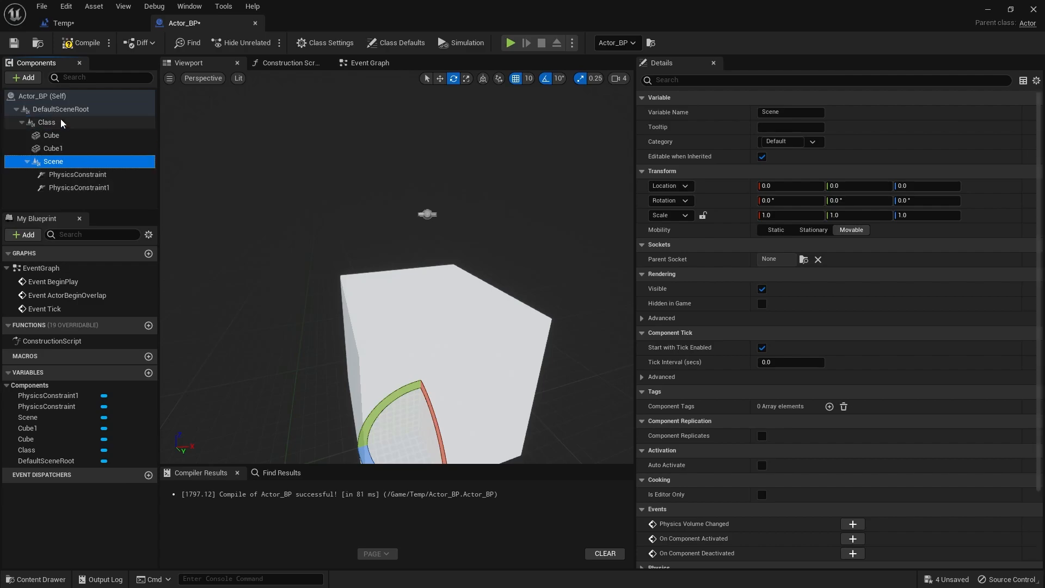
key(ctrl+z)
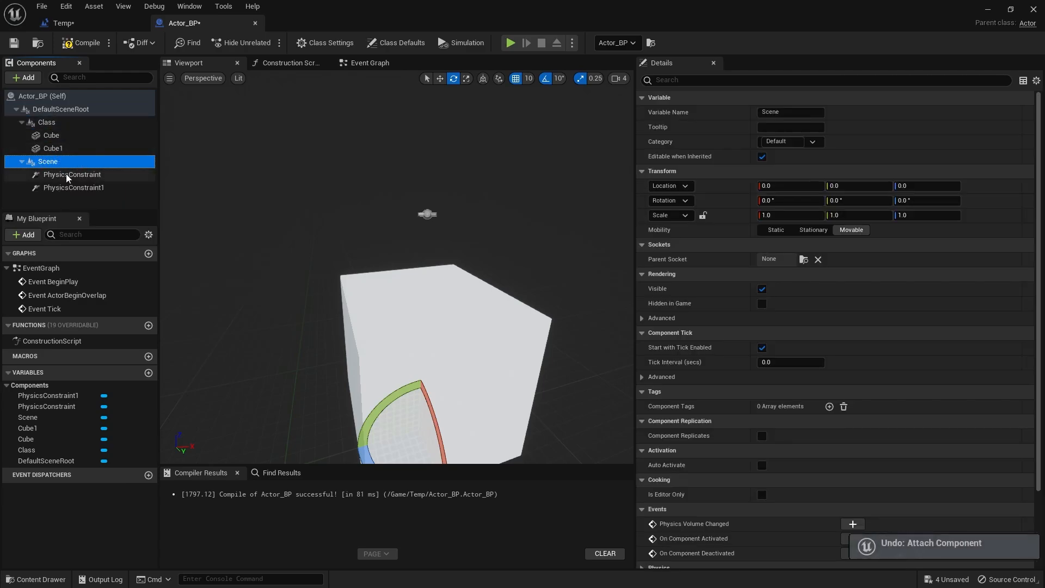
Examine how the Class and Scene groups organize their child components by collapsing and expanding each group.
click(22, 122)
click(21, 135)
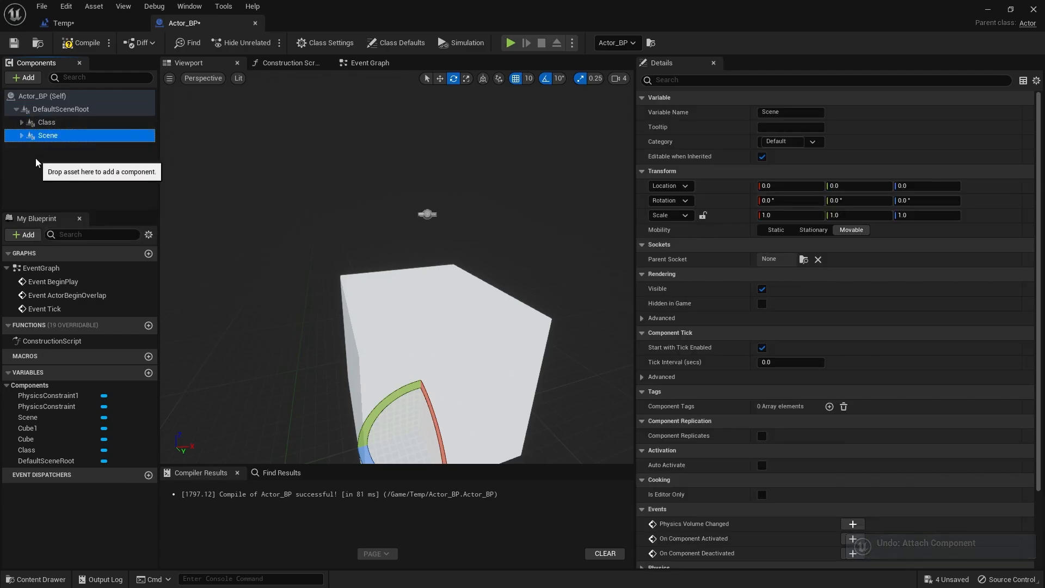
click(21, 136)
click(22, 136)
click(22, 123)
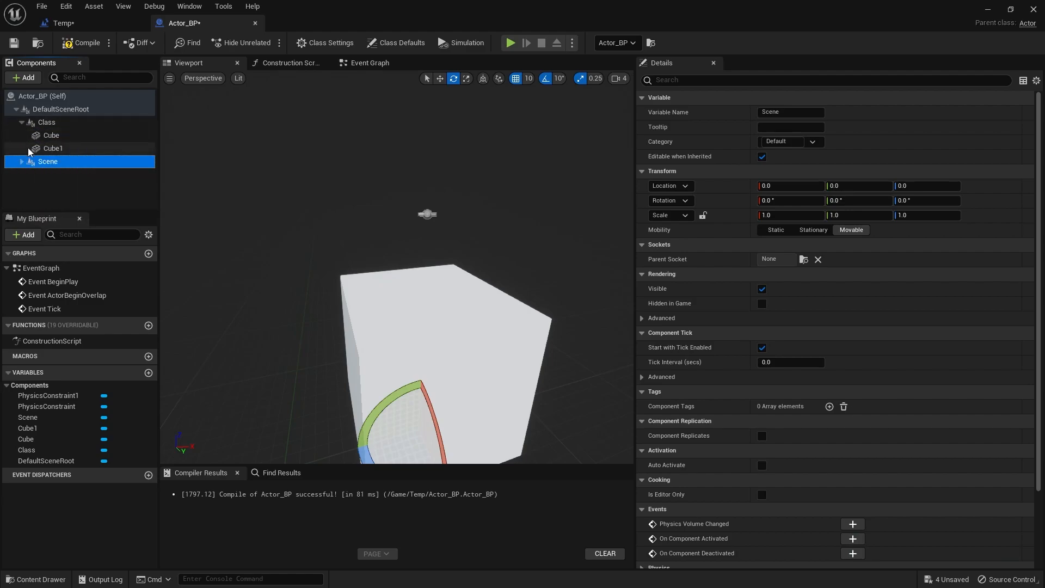
click(21, 123)
click(33, 123)
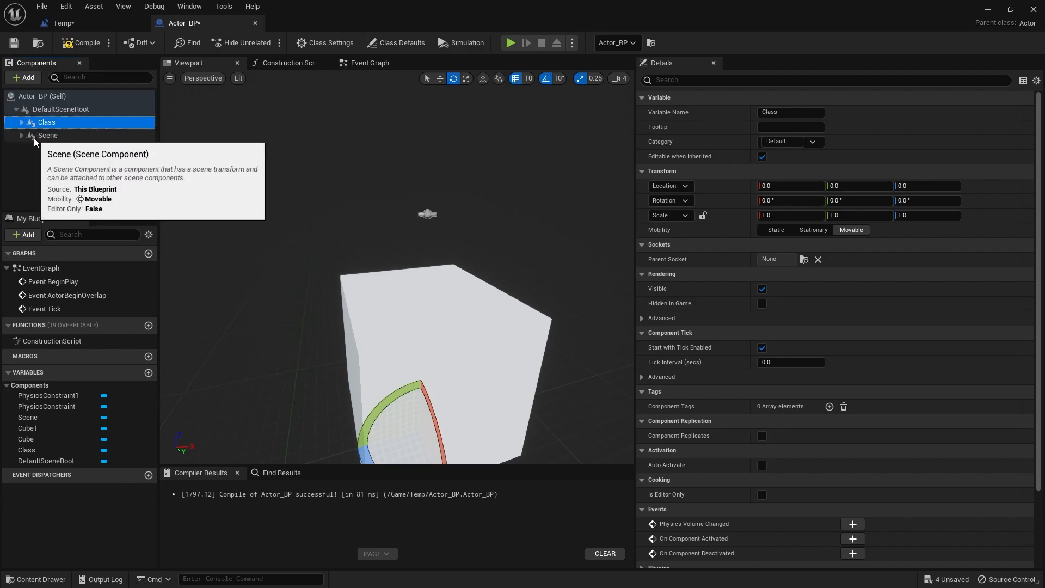
click(34, 138)
click(21, 136)
click(21, 136)
click(21, 123)
click(22, 123)
click(22, 136)
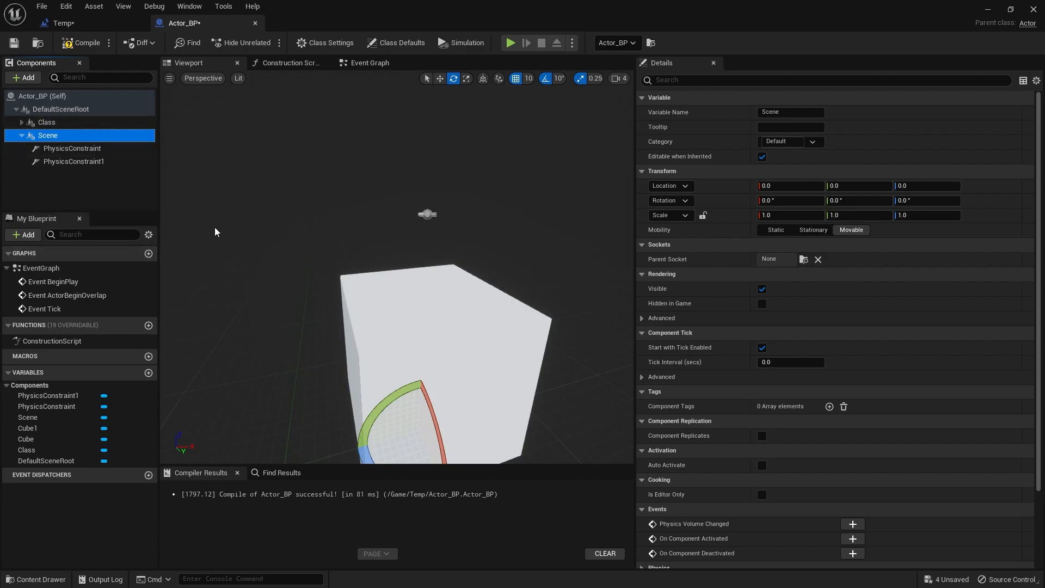
mouse_move(298, 184)
right_down()
mouse_move(312, 181)
mouse_move(298, 185)
right_up()
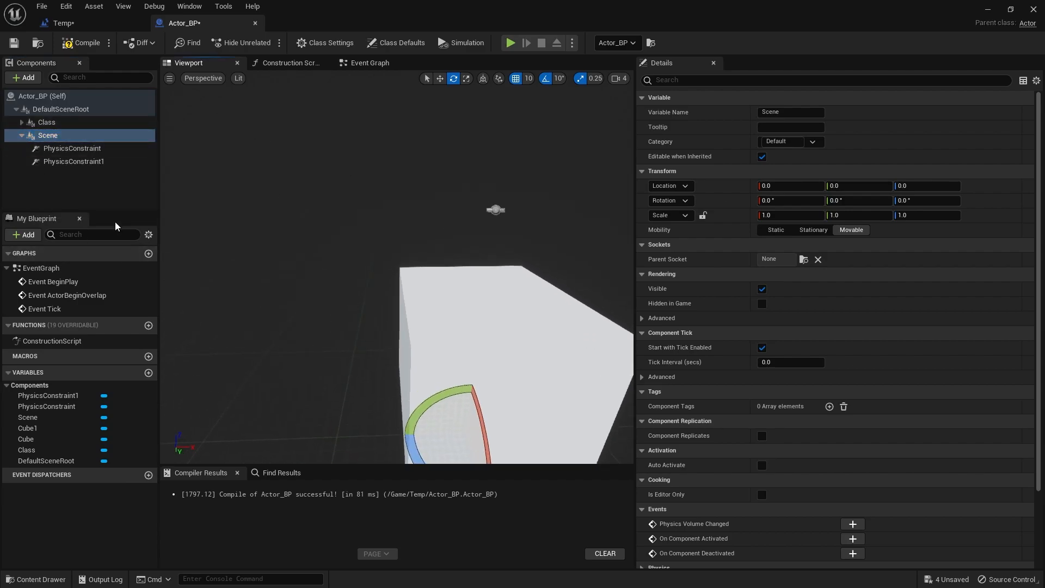